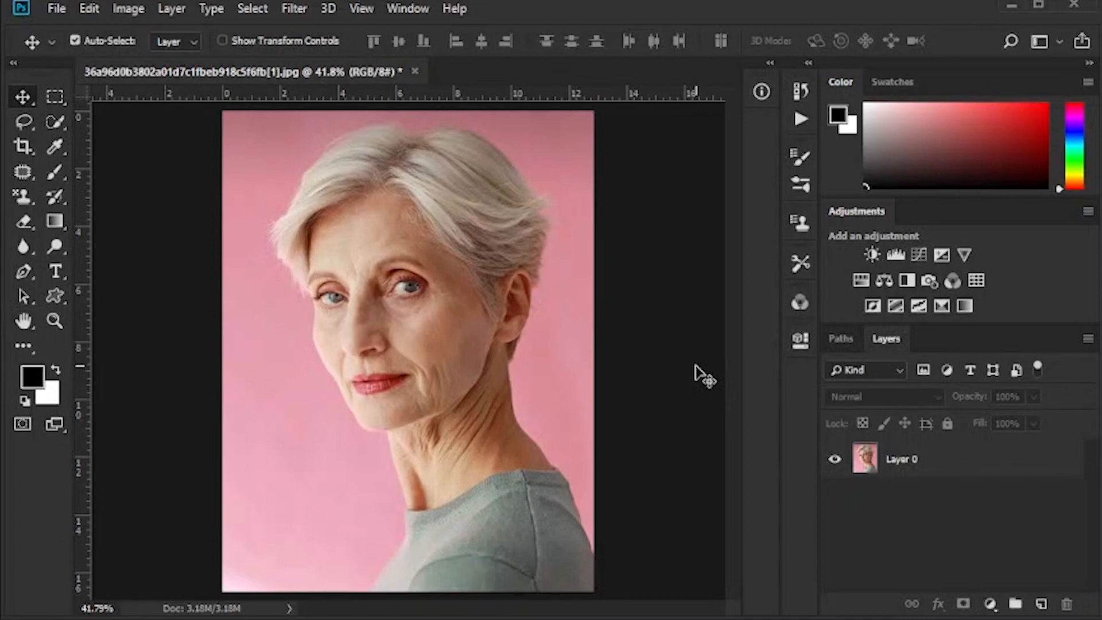
Step: Duplicate Layer 0 and hide the original layer beneath the copy
{"action": "left_click", "coordinate": [941, 463]}
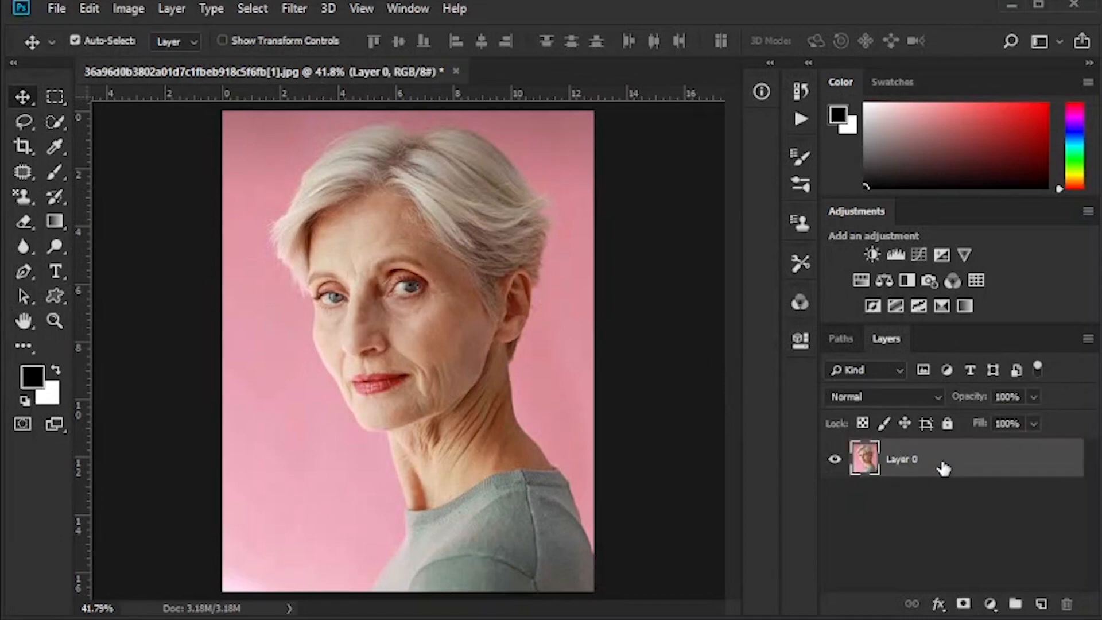
{"action": "key", "text": "ctrl+j"}
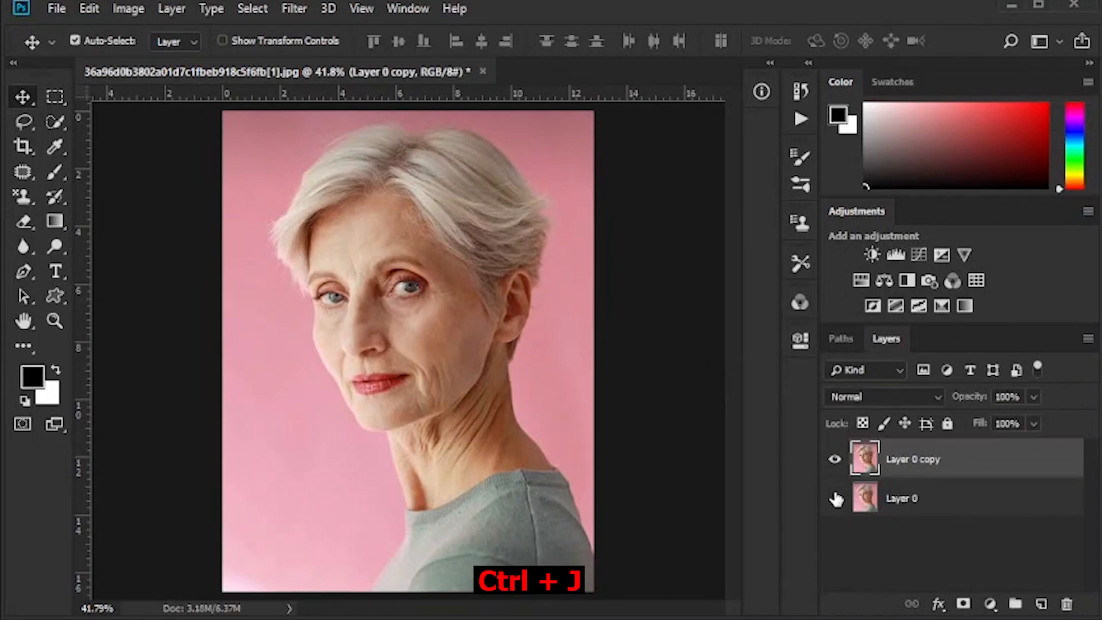
Step: Remove the deep wrinkles on the cheek and beside the mouth with the Healing Brush, sampling smooth cheek skin
{"action": "left_click", "coordinate": [26, 172]}
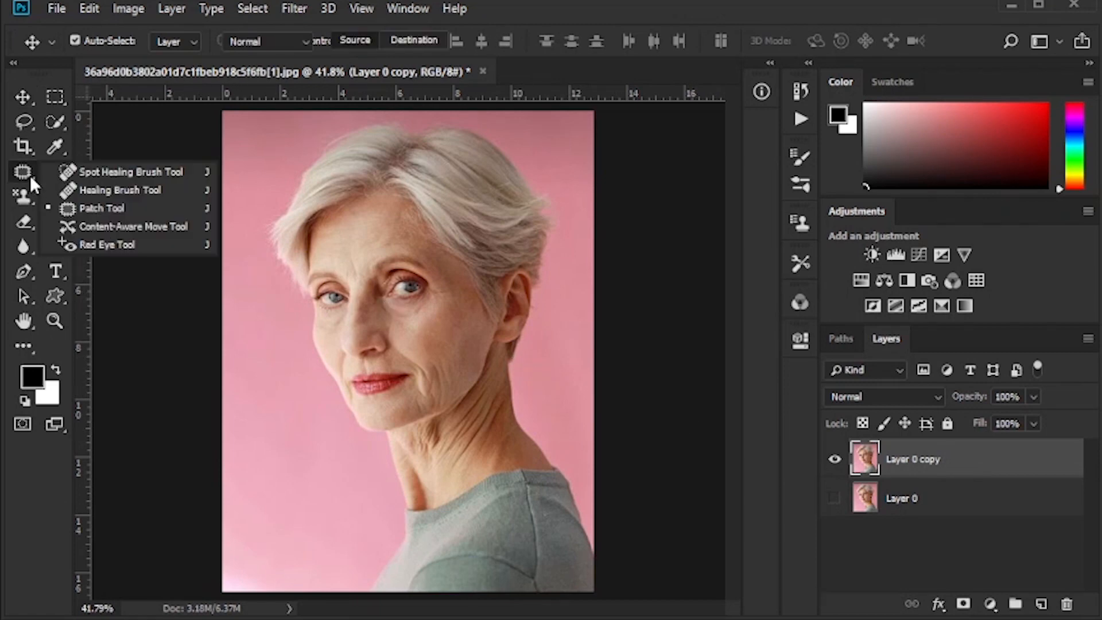
{"action": "left_click", "coordinate": [182, 191]}
{"action": "scroll", "coordinate": [419, 393], "scroll_direction": "up", "scroll_amount": 3}
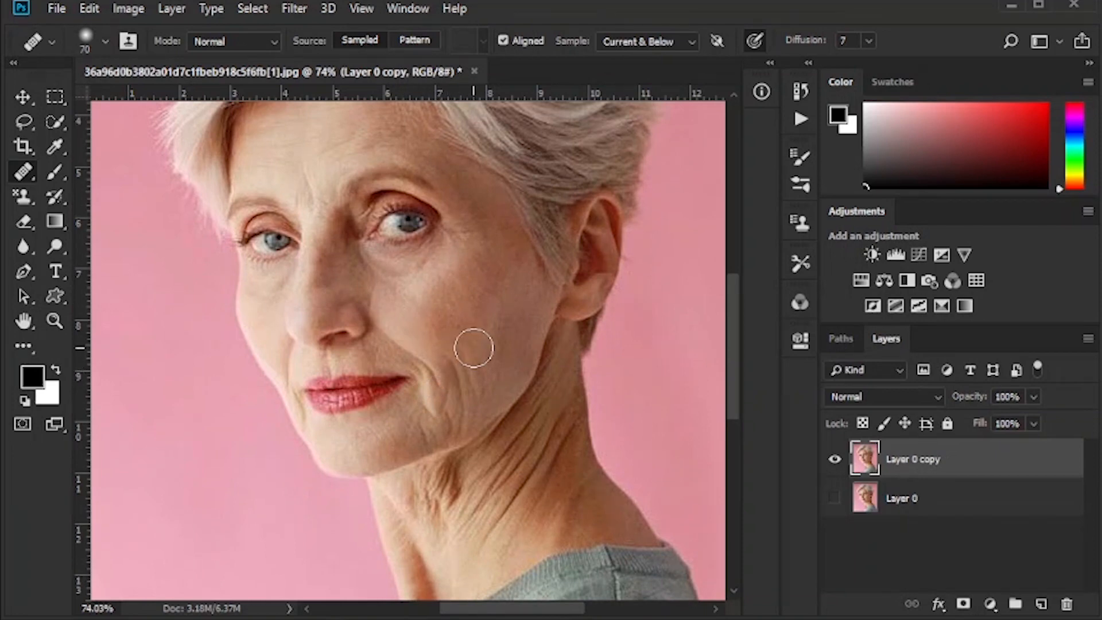
{"action": "key", "text": "alt"}
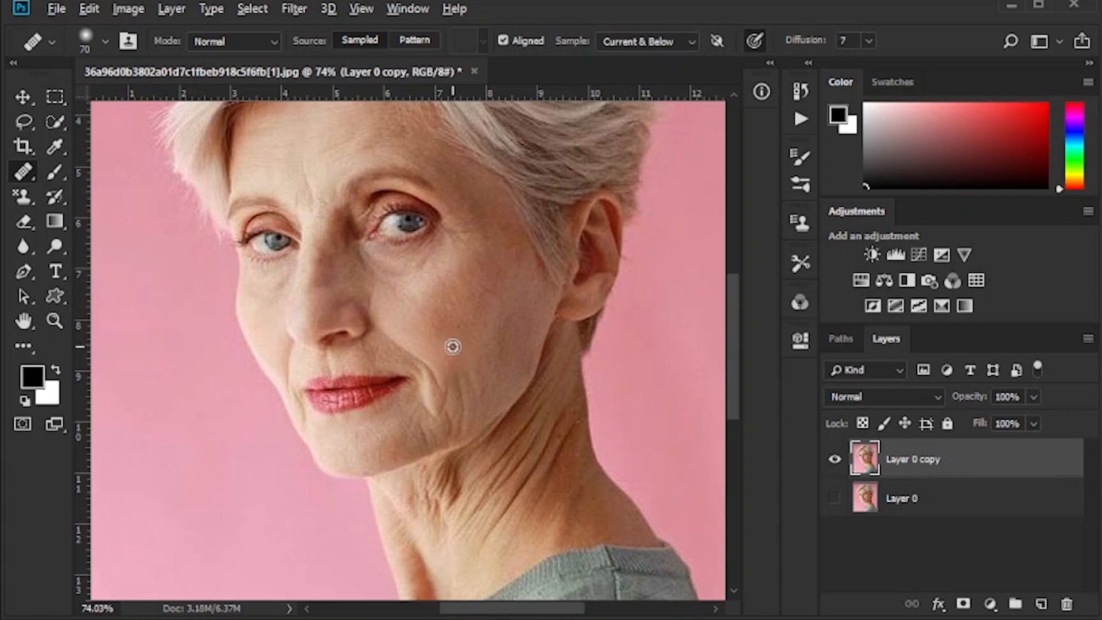
{"action": "left_click_drag", "start_coordinate": [458, 383], "coordinate": [451, 419]}
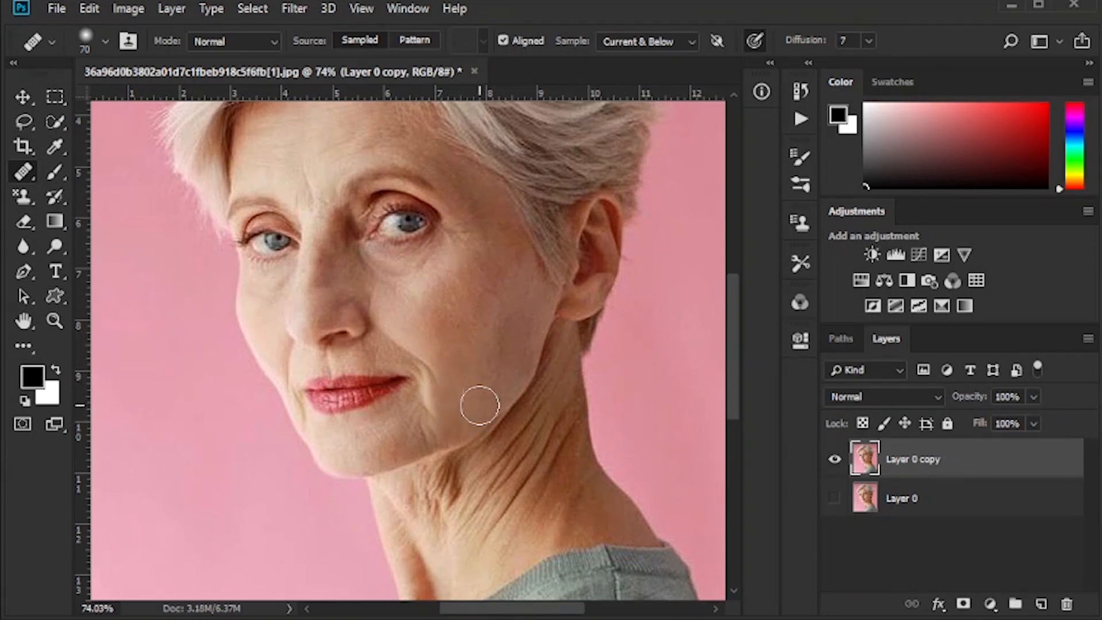
{"action": "left_click", "coordinate": [518, 300], "text": "alt"}
{"action": "mouse_move", "coordinate": [431, 420]}
{"action": "left_mouse_down"}
{"action": "mouse_move", "coordinate": [409, 421]}
{"action": "mouse_move", "coordinate": [408, 433]}
{"action": "left_mouse_up"}
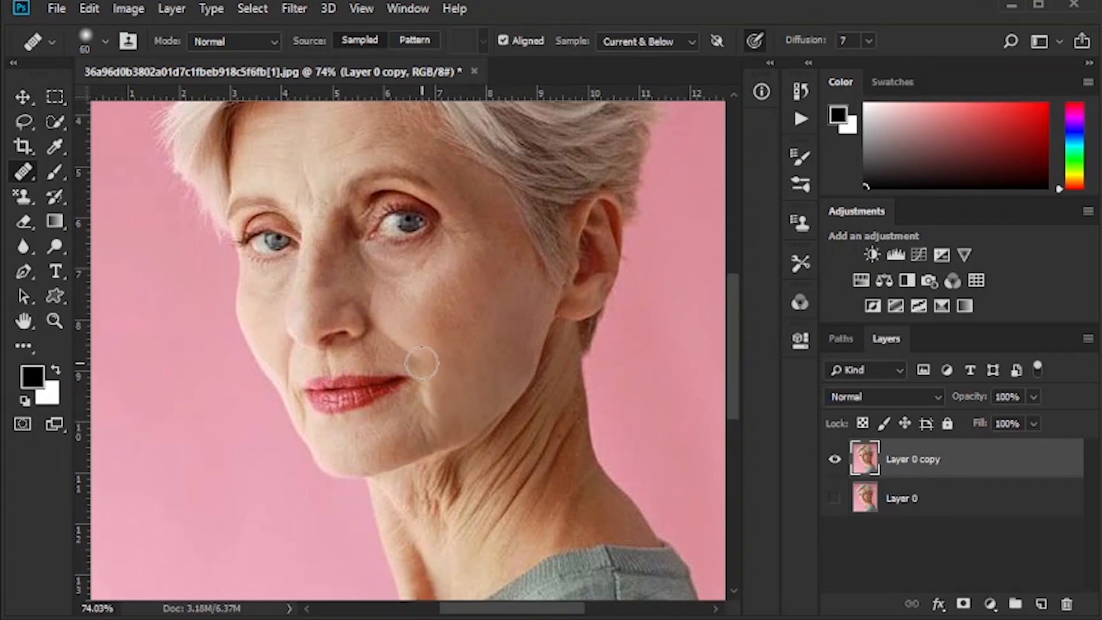
{"action": "mouse_move", "coordinate": [422, 363]}
{"action": "left_mouse_down"}
{"action": "mouse_move", "coordinate": [409, 340]}
{"action": "mouse_move", "coordinate": [433, 368]}
{"action": "mouse_move", "coordinate": [433, 402]}
{"action": "mouse_move", "coordinate": [437, 388]}
{"action": "mouse_move", "coordinate": [419, 379]}
{"action": "mouse_move", "coordinate": [426, 431]}
{"action": "left_mouse_up"}
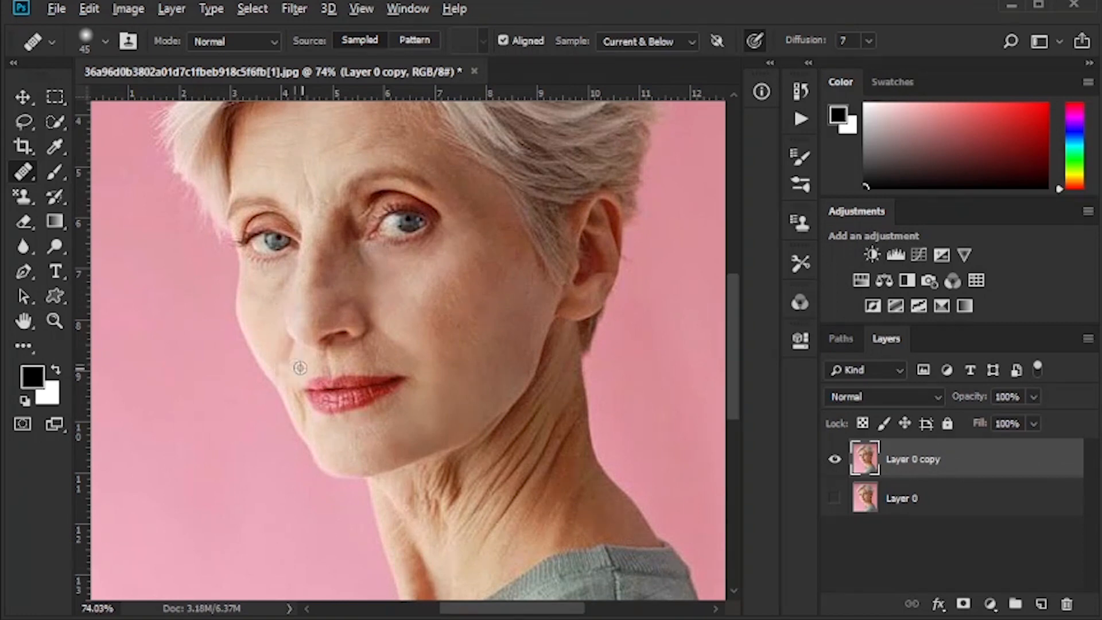
Step: Heal the crease on the far side of the lips and the frown lines between the eyebrows
{"action": "left_click", "coordinate": [299, 367], "text": "alt"}
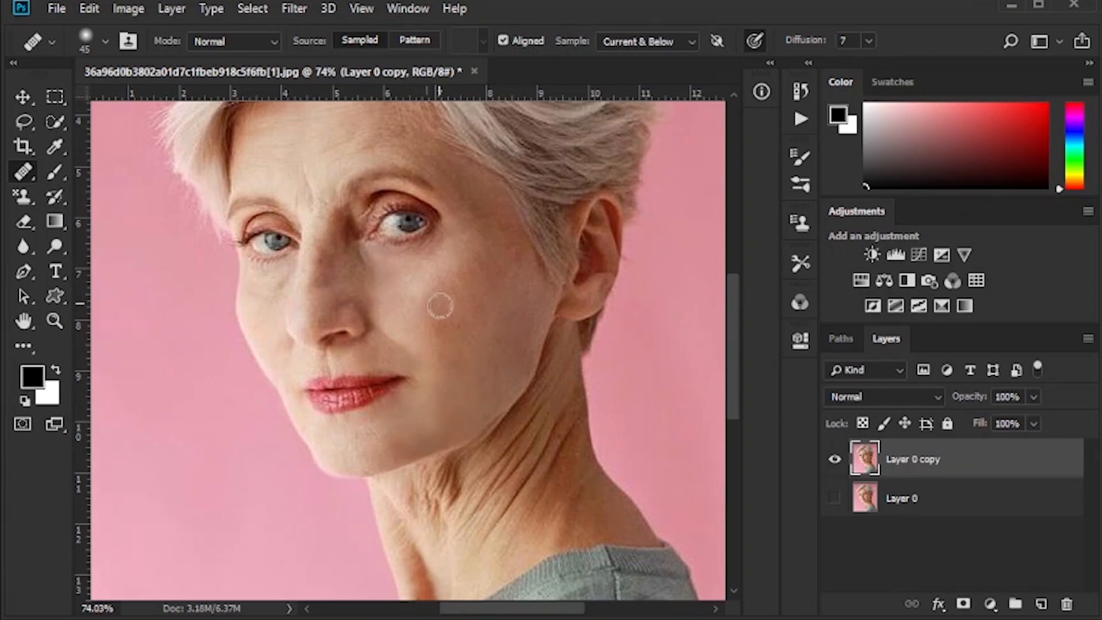
{"action": "scroll", "coordinate": [440, 306], "scroll_direction": "up", "scroll_amount": 3}
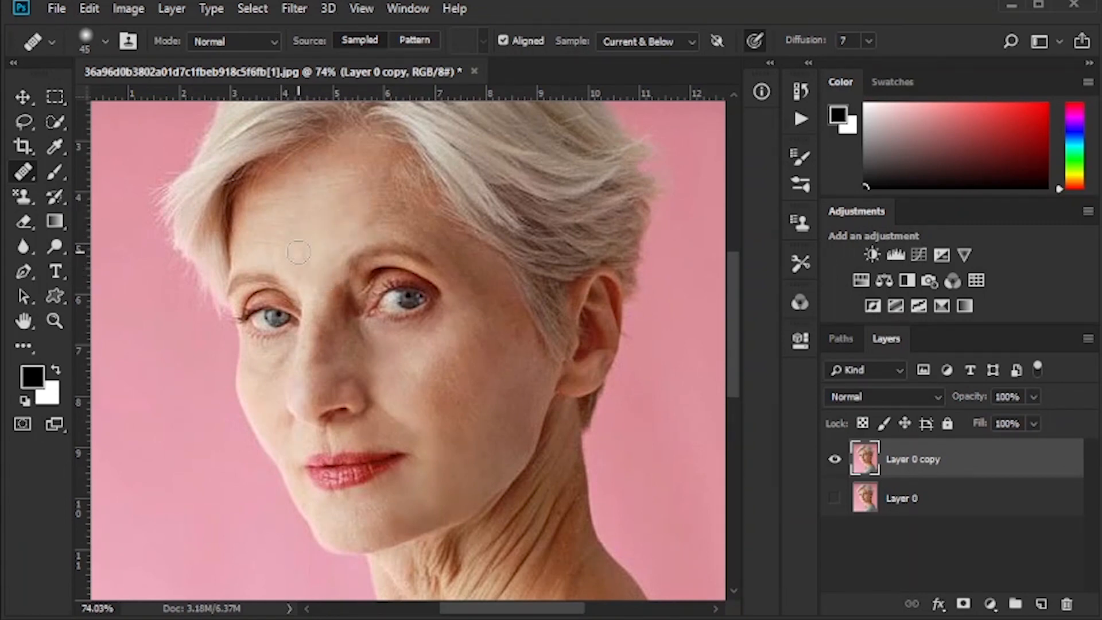
{"action": "key", "text": "bracketright"}
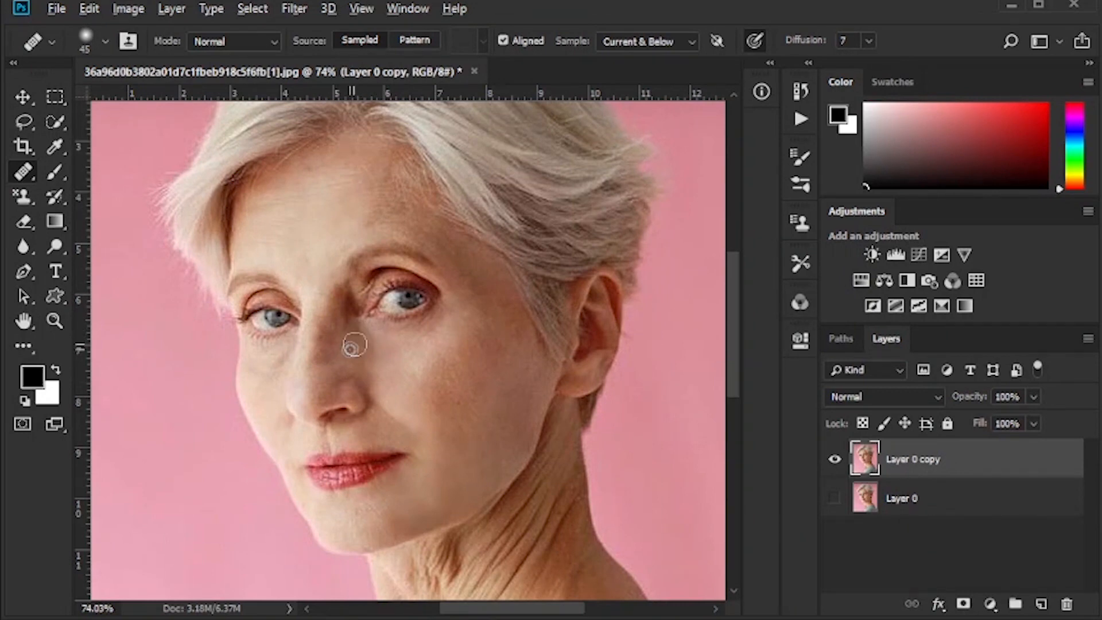
Step: Heal the long neck folds running from the ear to the collar, sampling clean neck skin with a size 50 brush
{"action": "scroll", "coordinate": [414, 312], "scroll_direction": "down", "scroll_amount": 4}
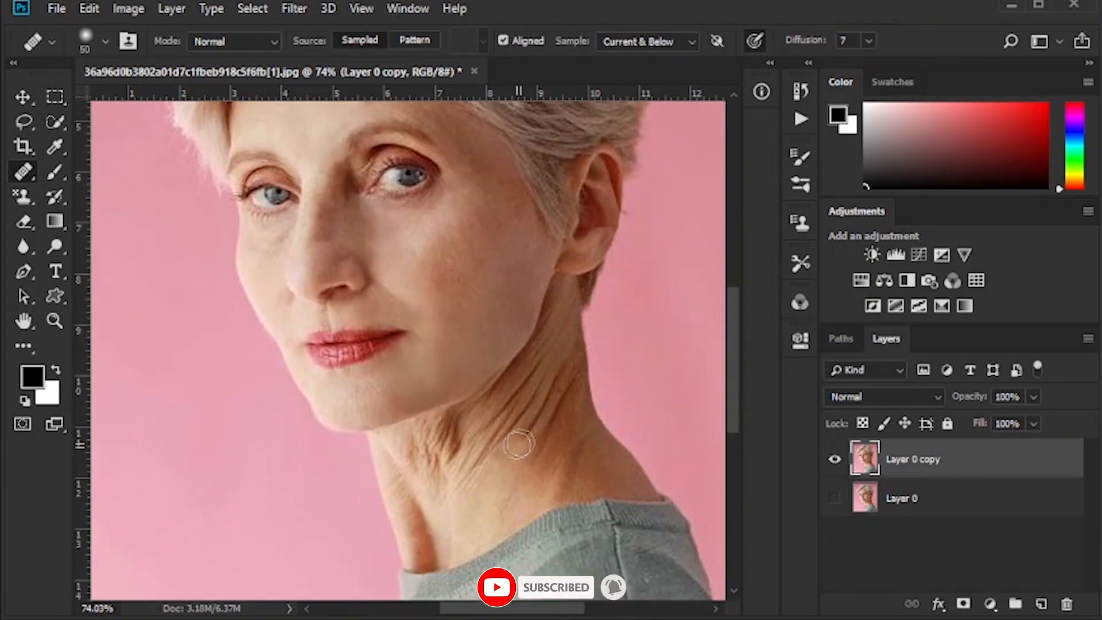
{"action": "left_click", "coordinate": [537, 439], "text": "alt"}
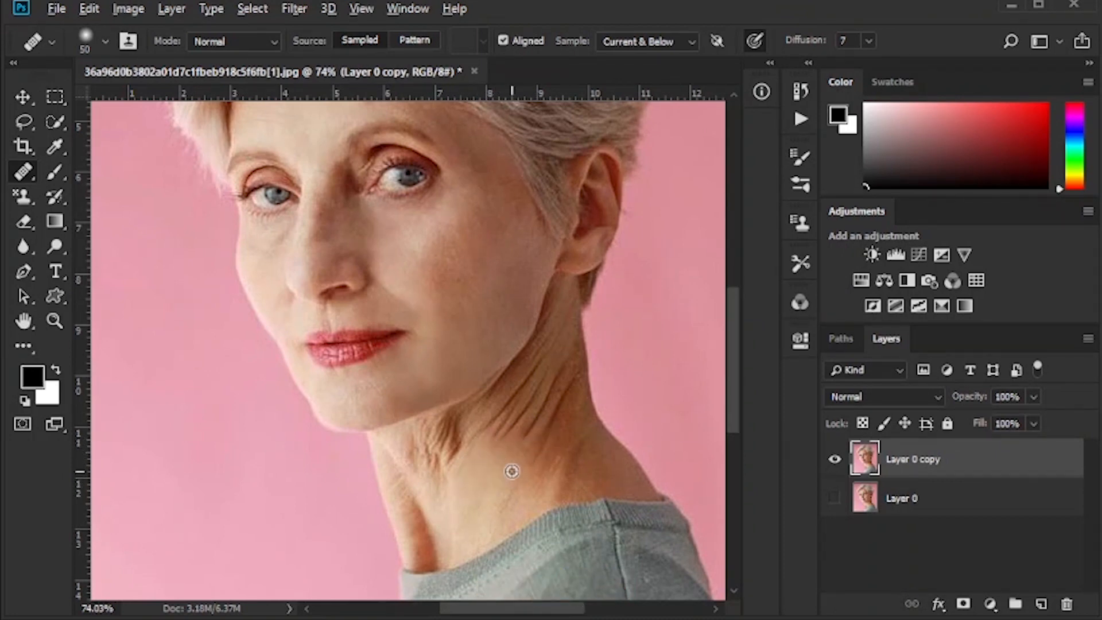
{"action": "left_click", "coordinate": [522, 493], "text": "alt"}
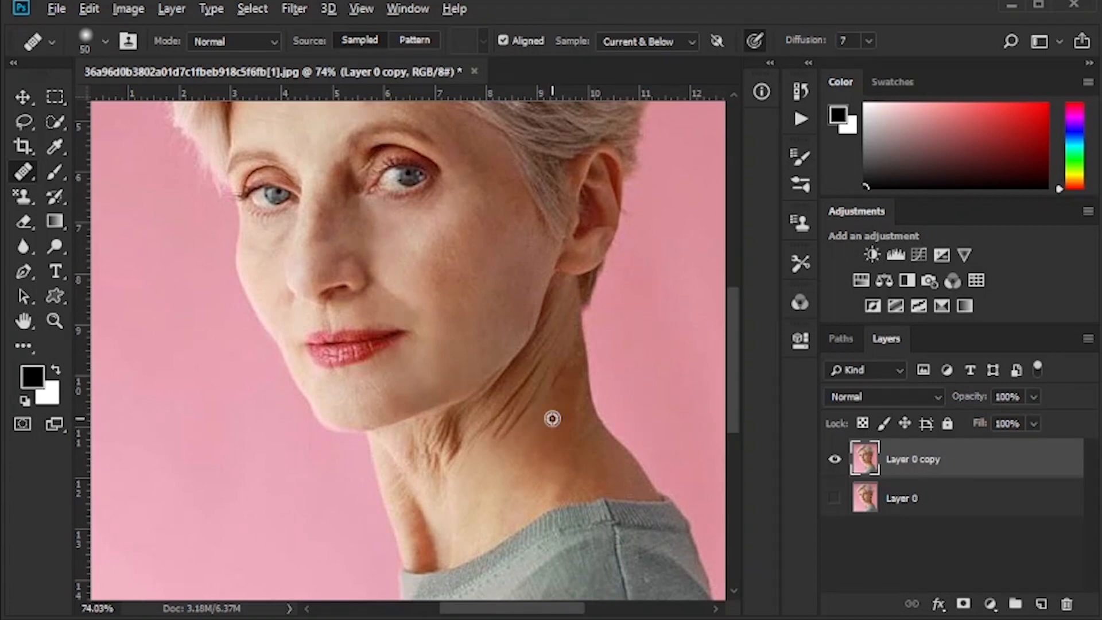
{"action": "left_click_drag", "start_coordinate": [493, 467], "coordinate": [510, 425]}
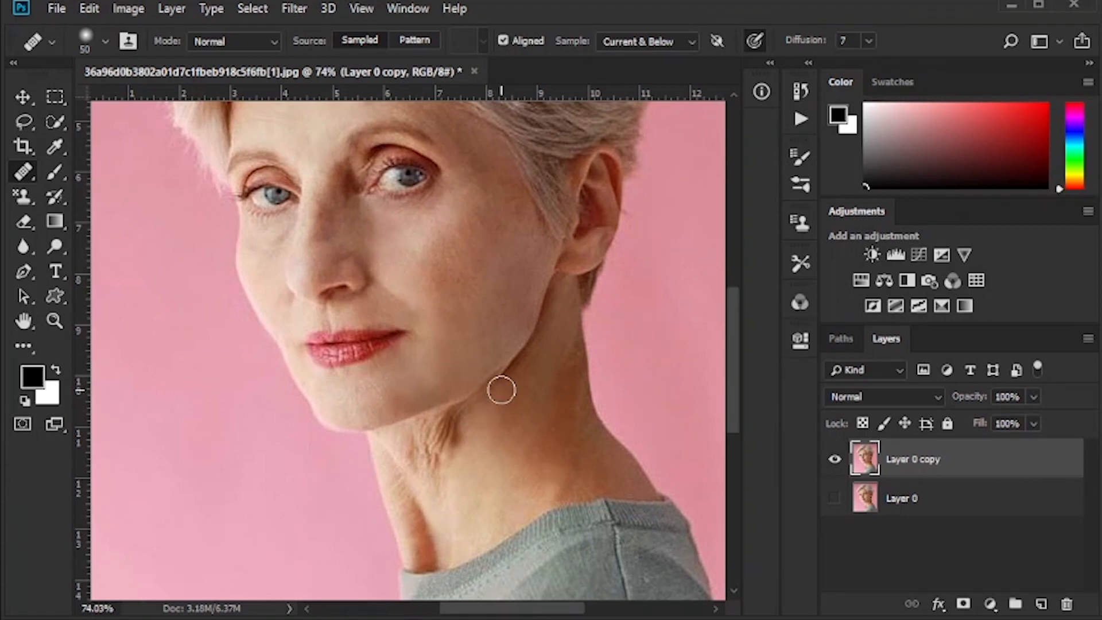
Step: Heal the loose skin folds below the chin and down the front of the neck with a size 60 brush
{"action": "left_click", "coordinate": [457, 437]}
{"action": "left_click", "coordinate": [445, 460]}
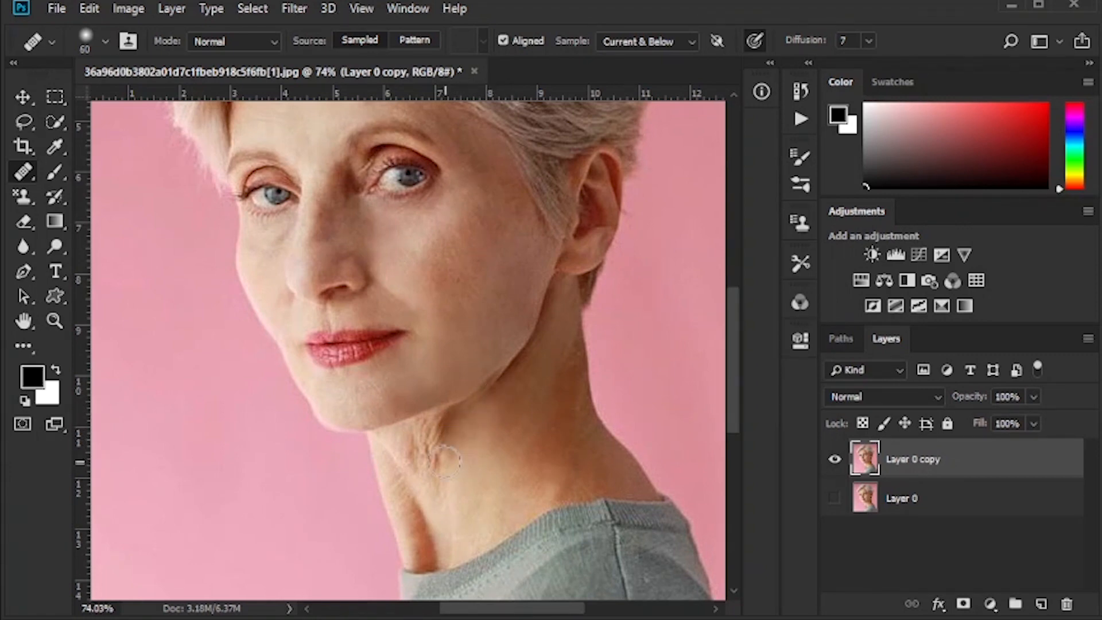
{"action": "left_click", "coordinate": [423, 470], "text": "alt"}
{"action": "left_click", "coordinate": [437, 442]}
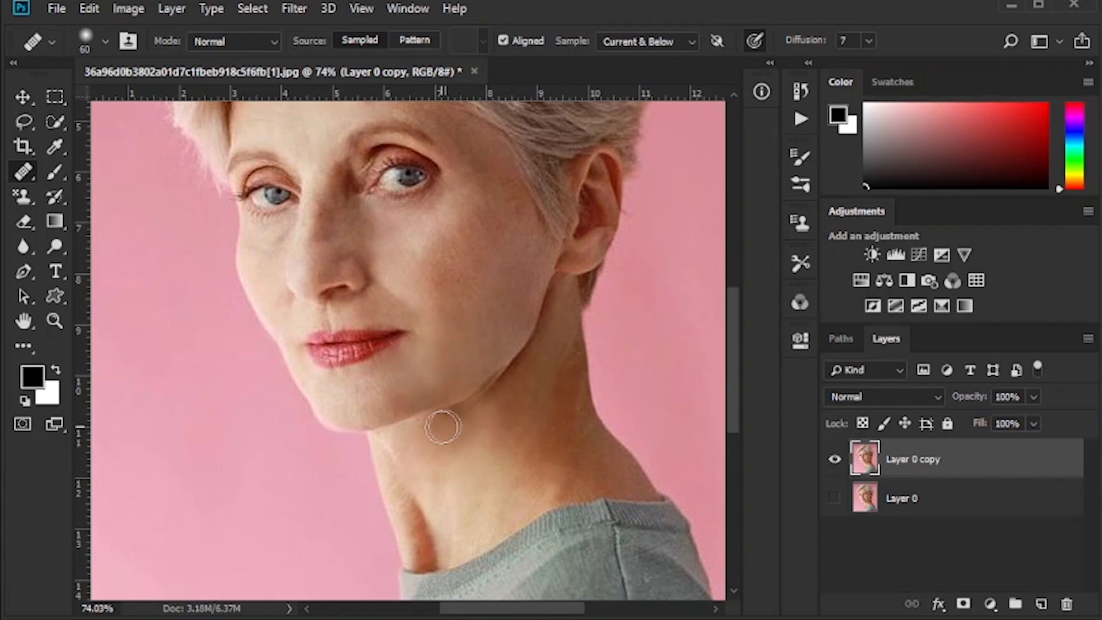
{"action": "left_click", "coordinate": [444, 426]}
{"action": "left_click", "coordinate": [415, 457], "text": "alt"}
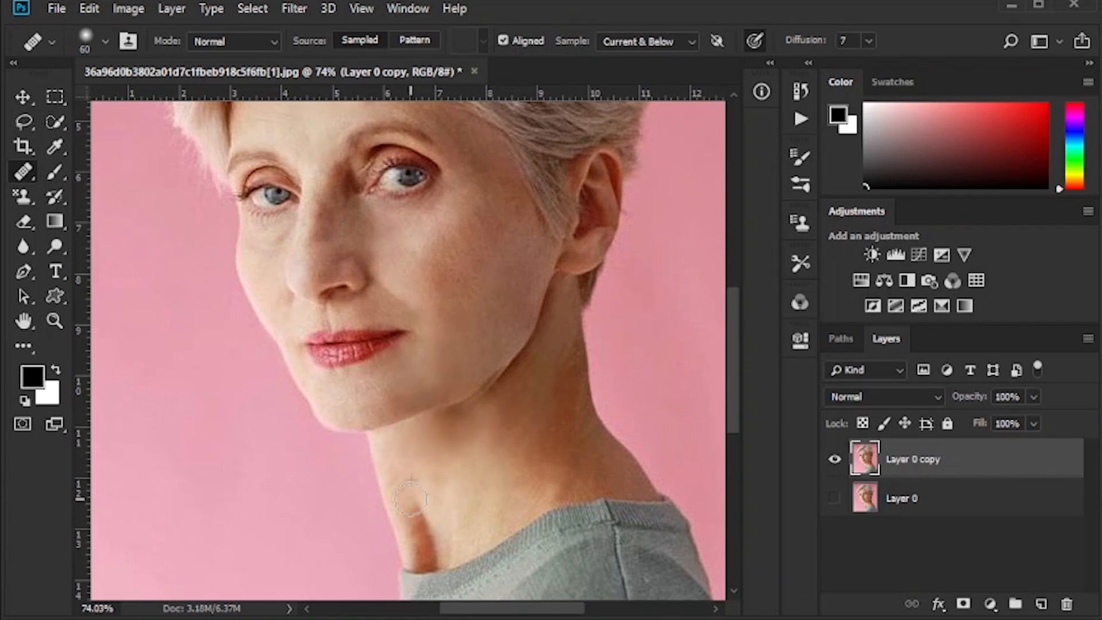
{"action": "left_click", "coordinate": [425, 528]}
{"action": "key", "text": "bracketleft"}
{"action": "key", "text": "bracketleft"}
Step: Outline the dark upper-eyelid crease of the eye nearer the ear with the Patch Tool and remove it with a Content-Aware fill
{"action": "scroll", "coordinate": [453, 492], "scroll_direction": "up", "scroll_amount": 5}
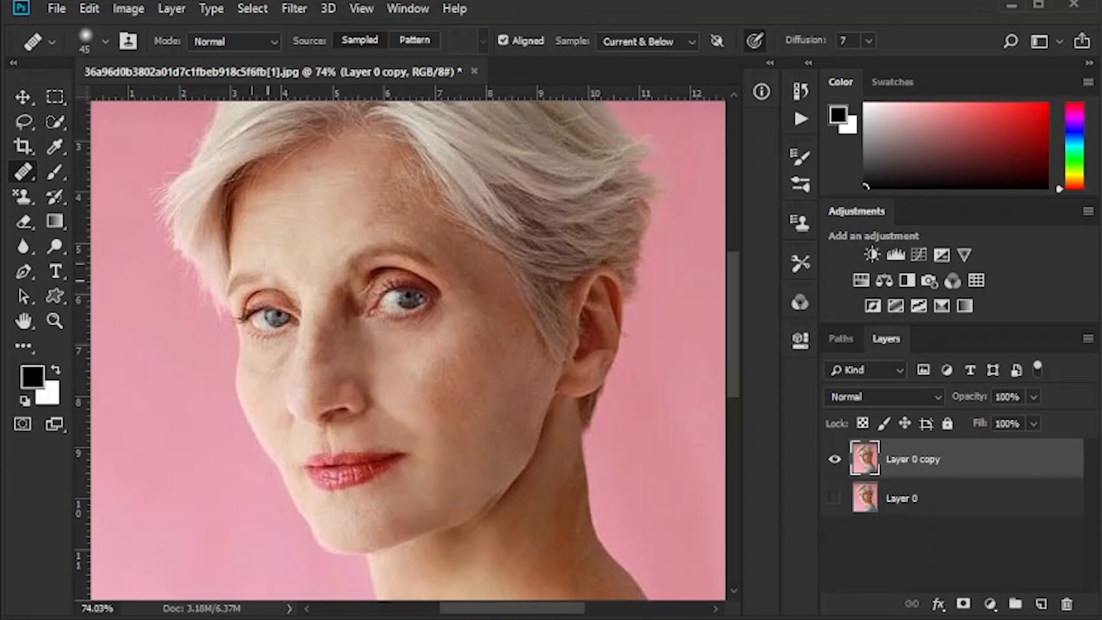
{"action": "right_click", "coordinate": [26, 170]}
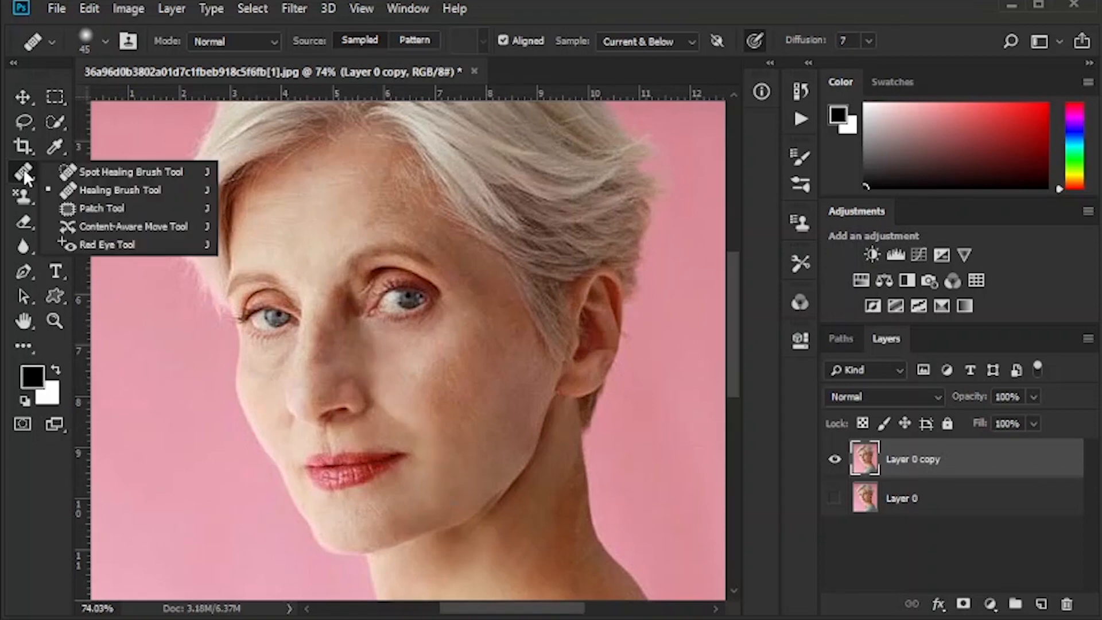
{"action": "left_click", "coordinate": [179, 206]}
{"action": "scroll", "coordinate": [402, 284], "scroll_direction": "up", "scroll_amount": 3}
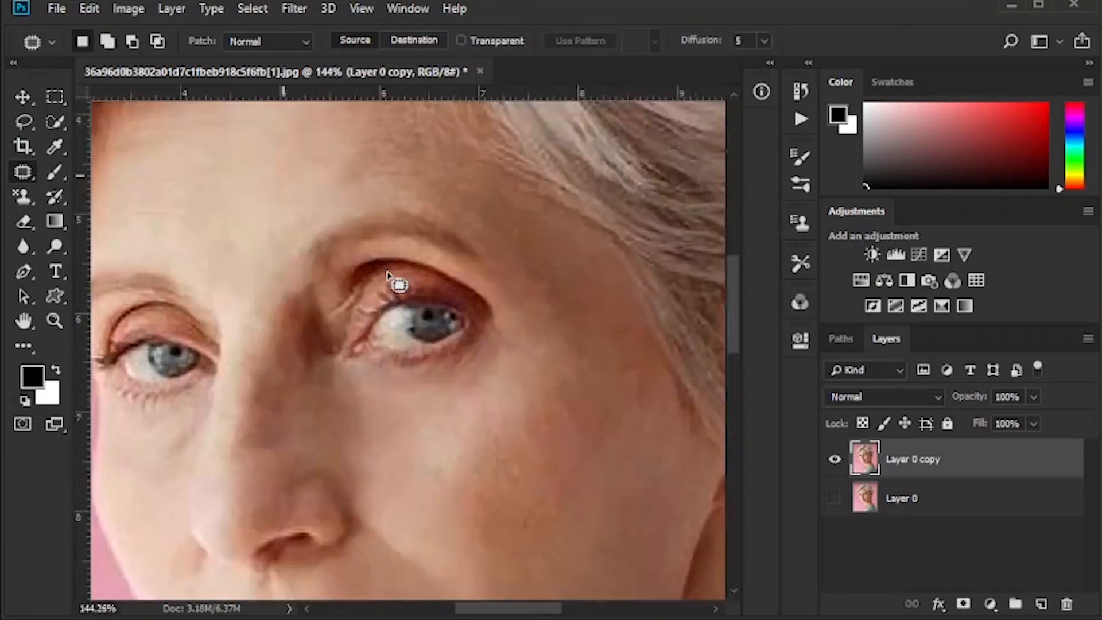
{"action": "scroll", "coordinate": [519, 313], "scroll_direction": "down", "scroll_amount": 1}
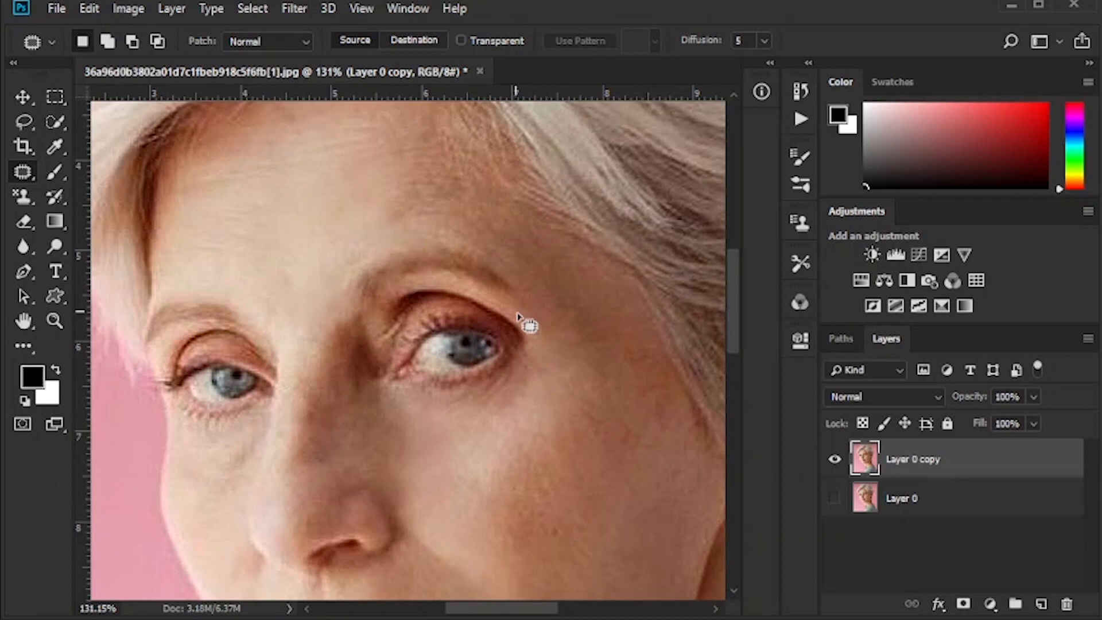
{"action": "left_click_drag", "start_coordinate": [476, 311], "coordinate": [437, 306]}
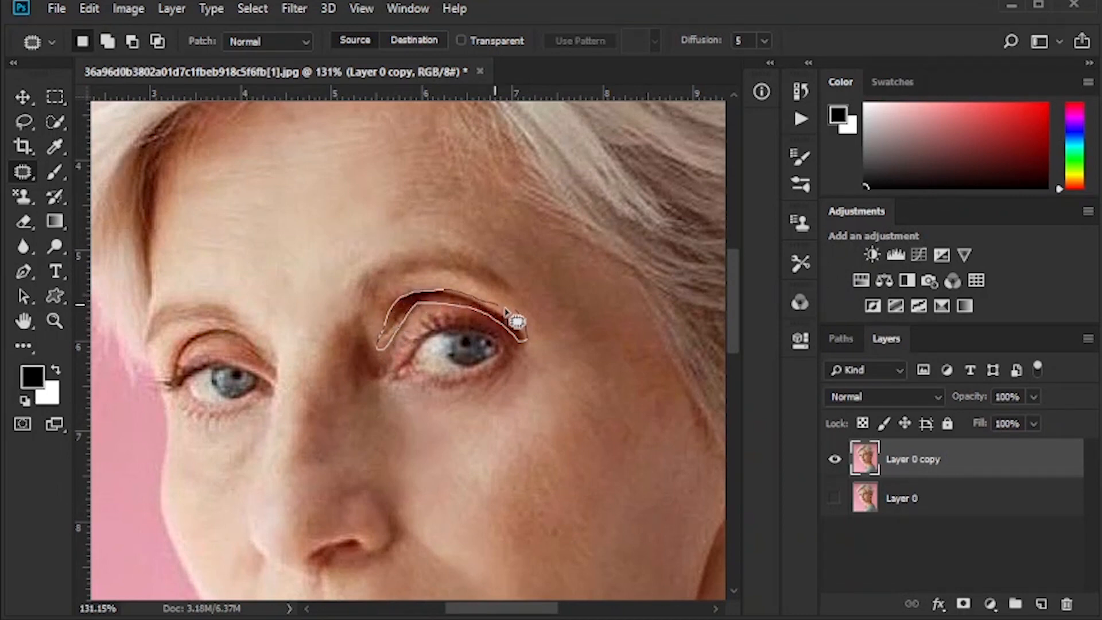
{"action": "left_click_drag", "start_coordinate": [506, 310], "coordinate": [527, 313]}
{"action": "key", "text": "shift+F5"}
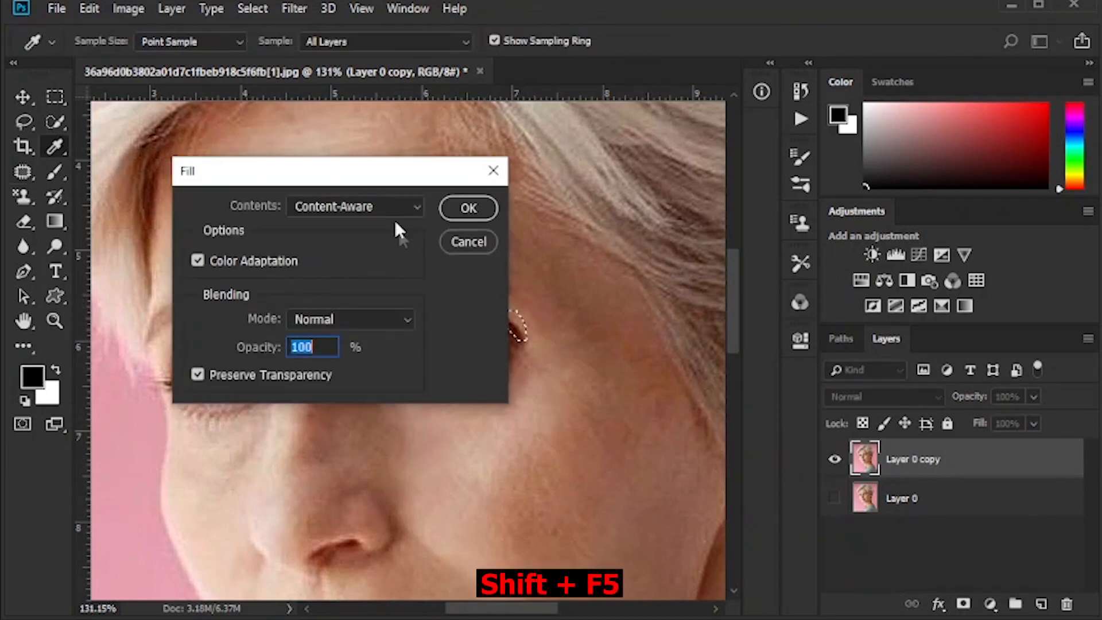
{"action": "left_click", "coordinate": [391, 207]}
{"action": "left_click", "coordinate": [367, 292]}
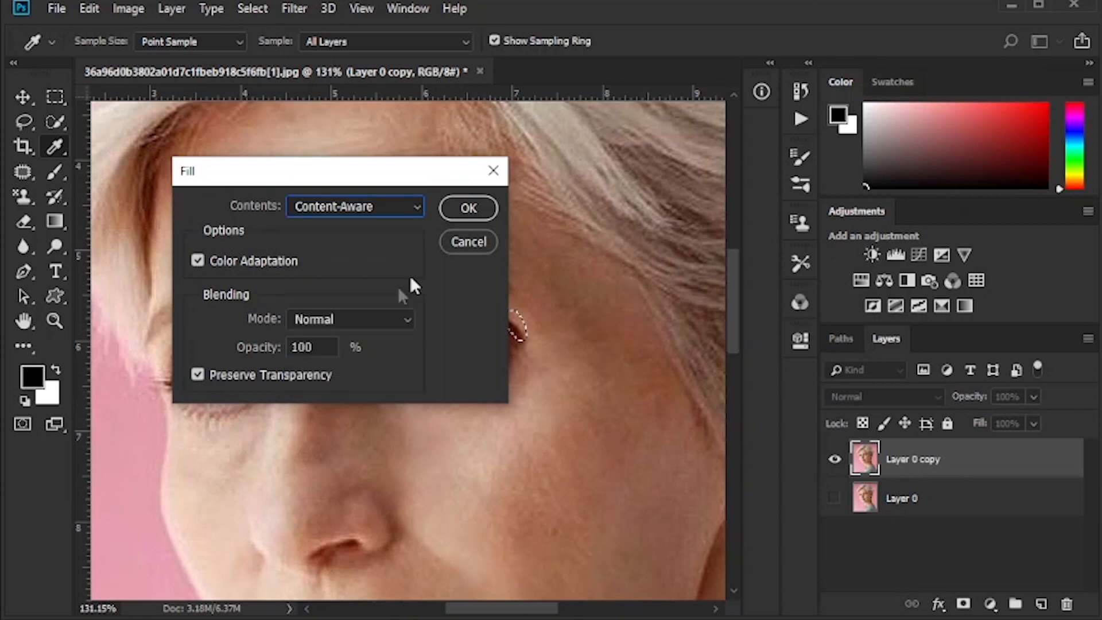
{"action": "left_click", "coordinate": [469, 208]}
{"action": "key", "text": "ctrl+d"}
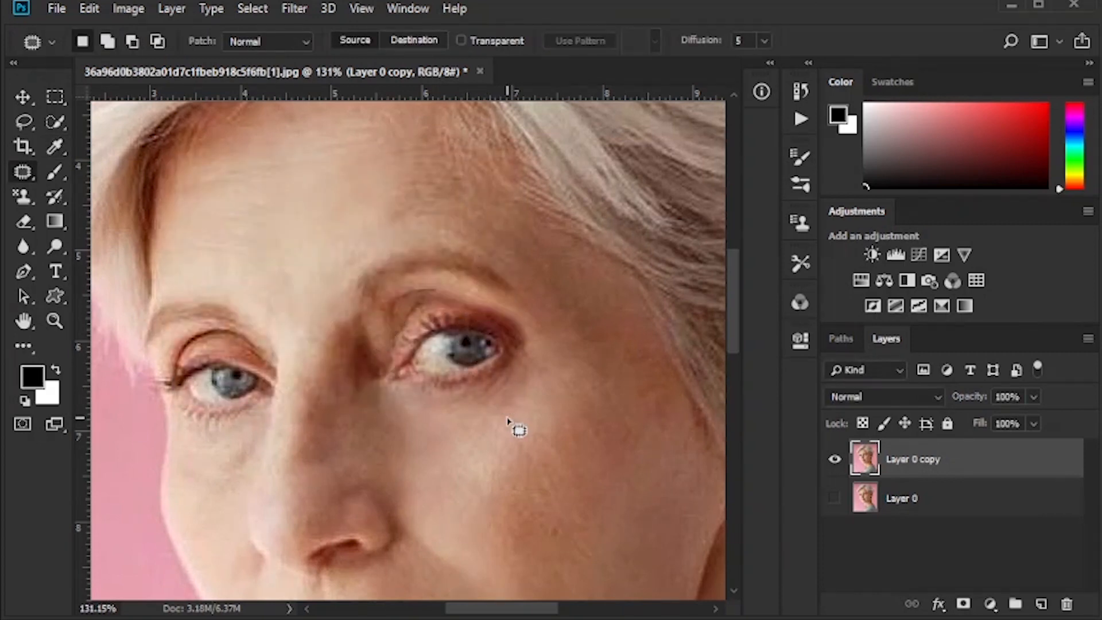
Step: Clean up the rest of that eyelid crease toward the inner eye corner with a Content-Aware fill and small patches
{"action": "mouse_move", "coordinate": [440, 290]}
{"action": "left_mouse_down"}
{"action": "mouse_move", "coordinate": [403, 310]}
{"action": "mouse_move", "coordinate": [417, 303]}
{"action": "mouse_move", "coordinate": [406, 337]}
{"action": "mouse_move", "coordinate": [391, 339]}
{"action": "left_mouse_up"}
{"action": "key", "text": "shift+F5"}
{"action": "key", "text": "Return"}
{"action": "key", "text": "ctrl+d"}
{"action": "key", "text": "ctrl+d"}
{"action": "left_click_drag", "start_coordinate": [400, 295], "coordinate": [388, 319]}
{"action": "left_click_drag", "start_coordinate": [388, 318], "coordinate": [384, 347]}
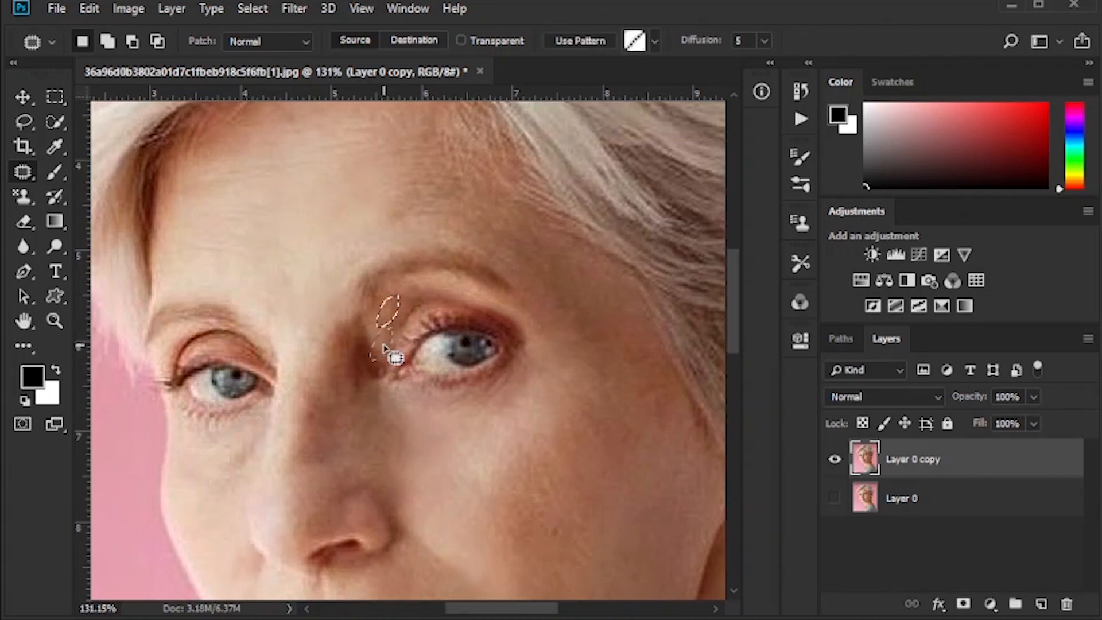
{"action": "key", "text": "ctrl+d"}
{"action": "key", "text": "ctrl+alt+z"}
Step: Patch the dark shadow between the inner eye corner and the bridge of the nose with cleaner skin
{"action": "mouse_move", "coordinate": [360, 308]}
{"action": "left_mouse_down"}
{"action": "mouse_move", "coordinate": [385, 369]}
{"action": "mouse_move", "coordinate": [348, 390]}
{"action": "mouse_move", "coordinate": [357, 310]}
{"action": "left_mouse_up"}
{"action": "left_click_drag", "start_coordinate": [364, 350], "coordinate": [381, 430]}
{"action": "key", "text": "ctrl+d"}
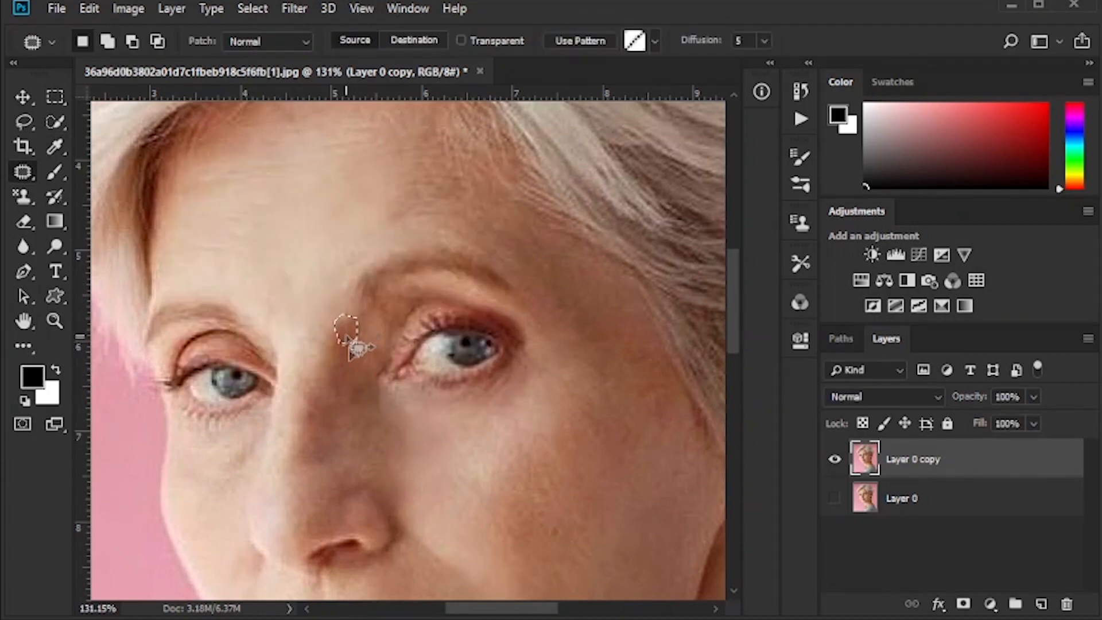
{"action": "left_click_drag", "start_coordinate": [368, 322], "coordinate": [361, 327]}
{"action": "mouse_move", "coordinate": [361, 327]}
{"action": "left_mouse_down"}
{"action": "mouse_move", "coordinate": [356, 369]}
{"action": "mouse_move", "coordinate": [339, 320]}
{"action": "mouse_move", "coordinate": [348, 343]}
{"action": "left_mouse_up"}
{"action": "key", "text": "ctrl+d"}
{"action": "left_click_drag", "start_coordinate": [347, 338], "coordinate": [357, 379]}
{"action": "key", "text": "ctrl+d"}
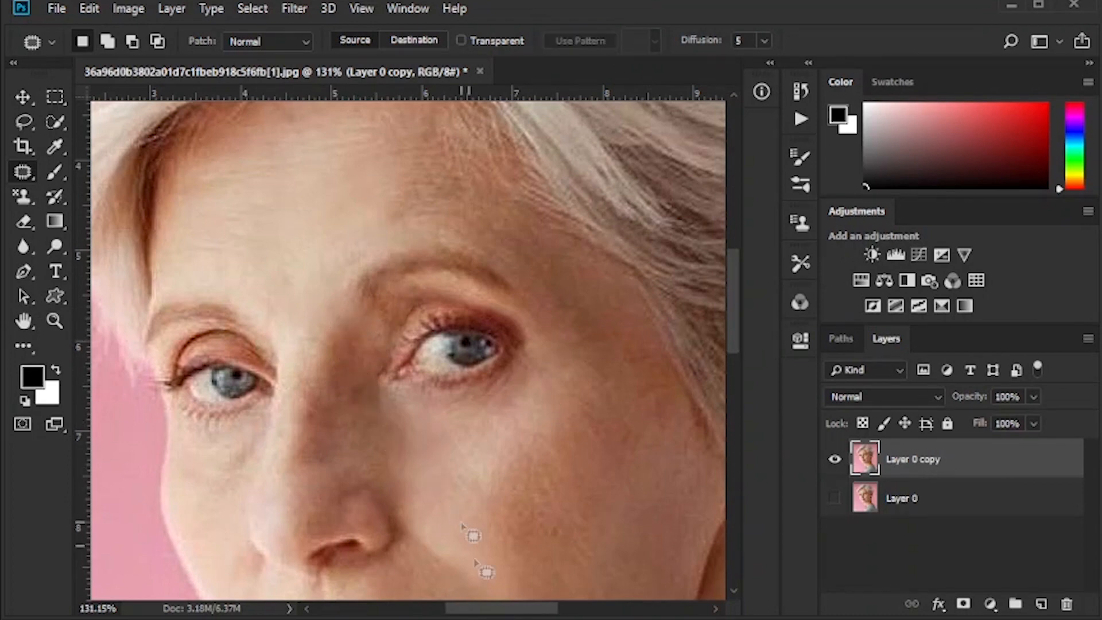
Step: Outline the upper-eyelid crease of the other eye and remove it with a Content-Aware fill
{"action": "left_click_drag", "start_coordinate": [491, 608], "coordinate": [468, 608]}
{"action": "mouse_move", "coordinate": [396, 342]}
{"action": "left_mouse_down"}
{"action": "mouse_move", "coordinate": [344, 333]}
{"action": "mouse_move", "coordinate": [316, 390]}
{"action": "mouse_move", "coordinate": [387, 350]}
{"action": "mouse_move", "coordinate": [322, 379]}
{"action": "mouse_move", "coordinate": [356, 345]}
{"action": "left_mouse_up"}
{"action": "key", "text": "shift+BackSpace"}
{"action": "left_click", "coordinate": [468, 208]}
{"action": "key", "text": "ctrl+d"}
{"action": "key", "text": "ctrl+d"}
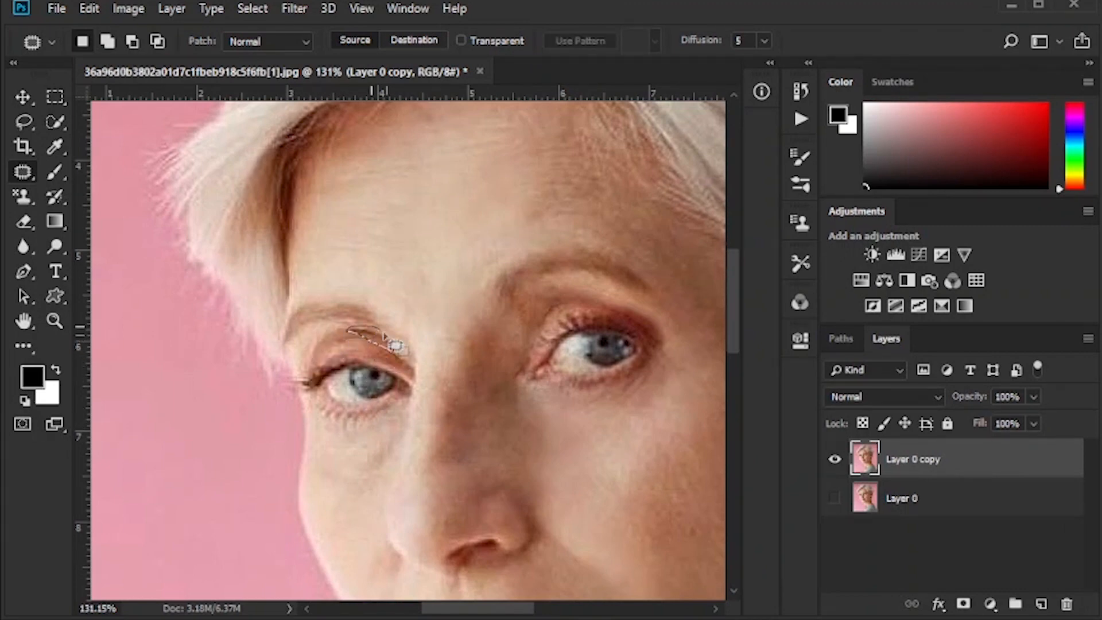
Step: Fill the inner end of that crease with Content-Aware and patch the skin beside the bridge of the nose
{"action": "key", "text": "shift+BackSpace"}
{"action": "key", "text": "Return"}
{"action": "key", "text": "ctrl+d"}
{"action": "left_click_drag", "start_coordinate": [419, 364], "coordinate": [395, 345]}
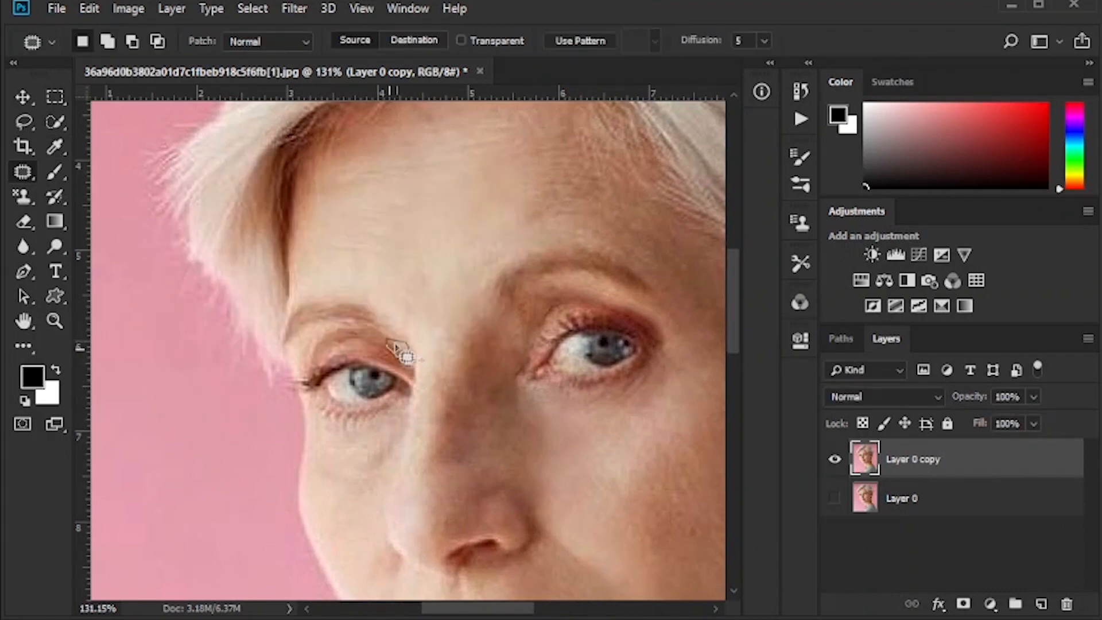
{"action": "key", "text": "ctrl+d"}
Step: Patch the dark edge under the jawline and the vertical crease near the base of the neck
{"action": "scroll", "coordinate": [381, 363], "scroll_direction": "down", "scroll_amount": 5}
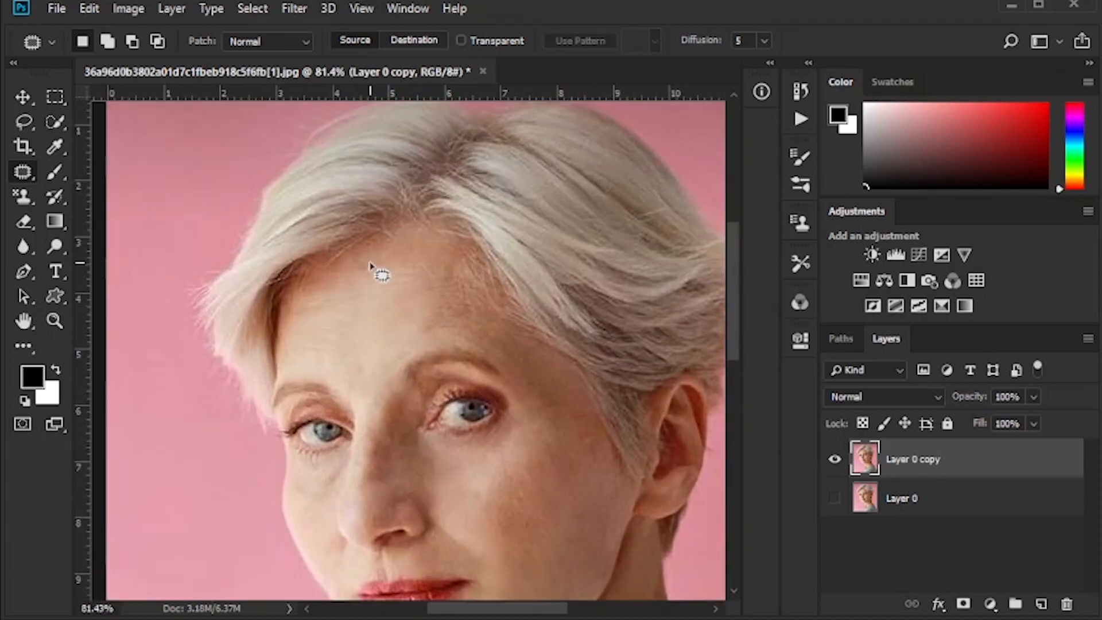
{"action": "scroll", "coordinate": [509, 433], "scroll_direction": "down", "scroll_amount": 5}
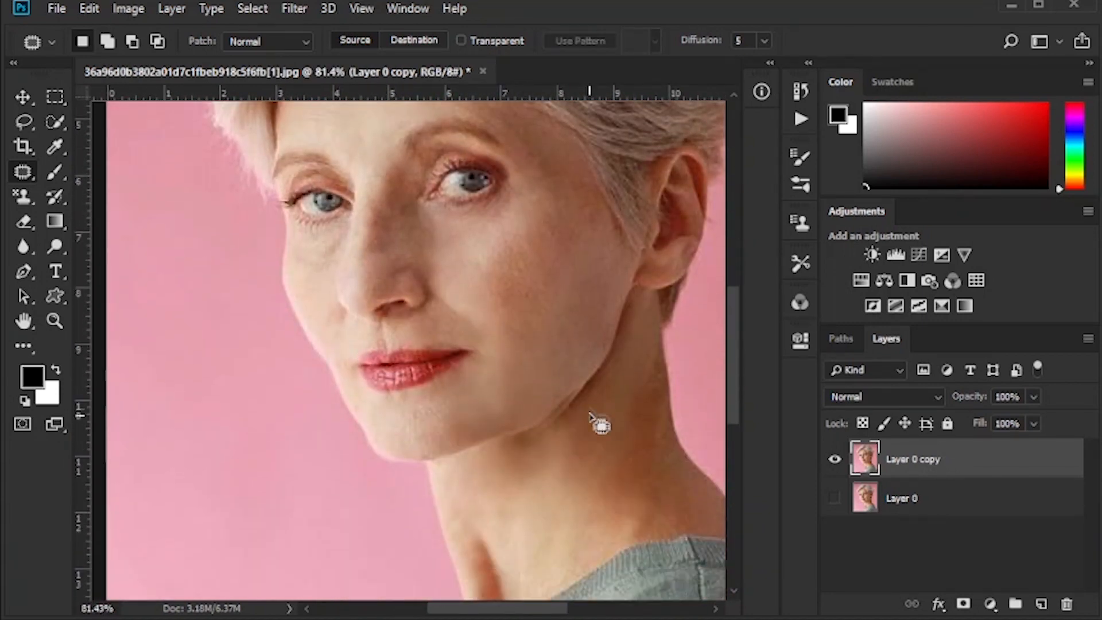
{"action": "mouse_move", "coordinate": [590, 412]}
{"action": "left_mouse_down"}
{"action": "mouse_move", "coordinate": [544, 433]}
{"action": "mouse_move", "coordinate": [573, 394]}
{"action": "mouse_move", "coordinate": [568, 425]}
{"action": "left_mouse_up"}
{"action": "mouse_move", "coordinate": [597, 383]}
{"action": "left_mouse_down"}
{"action": "mouse_move", "coordinate": [580, 400]}
{"action": "mouse_move", "coordinate": [597, 399]}
{"action": "mouse_move", "coordinate": [581, 434]}
{"action": "left_mouse_up"}
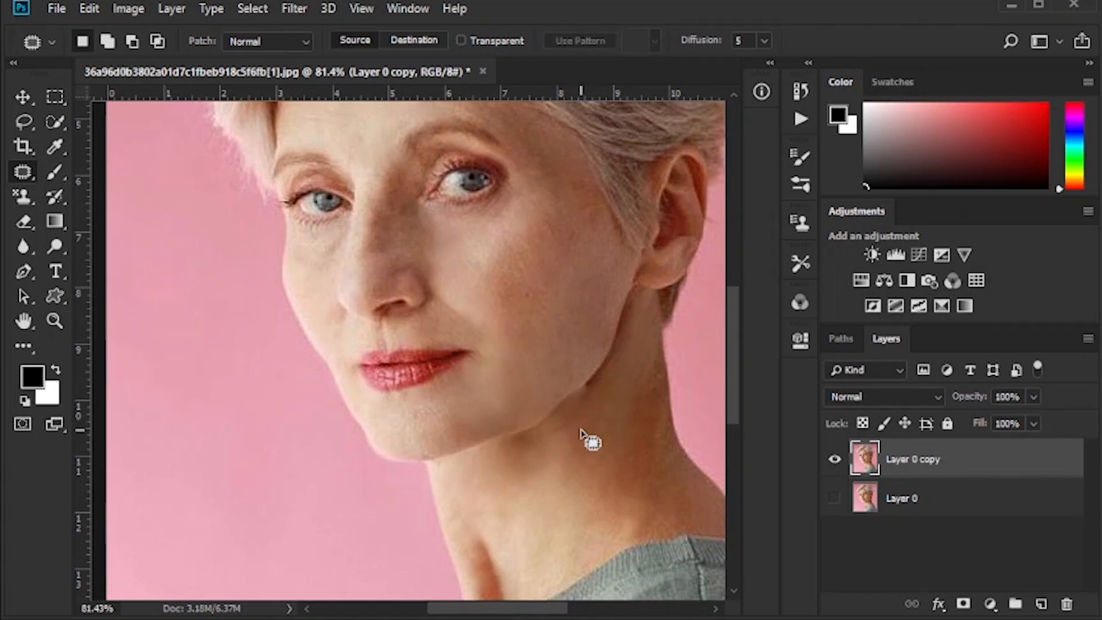
{"action": "scroll", "coordinate": [396, 468], "scroll_direction": "down", "scroll_amount": 3}
{"action": "mouse_move", "coordinate": [500, 425]}
{"action": "left_mouse_down"}
{"action": "mouse_move", "coordinate": [475, 403]}
{"action": "mouse_move", "coordinate": [504, 450]}
{"action": "left_mouse_up"}
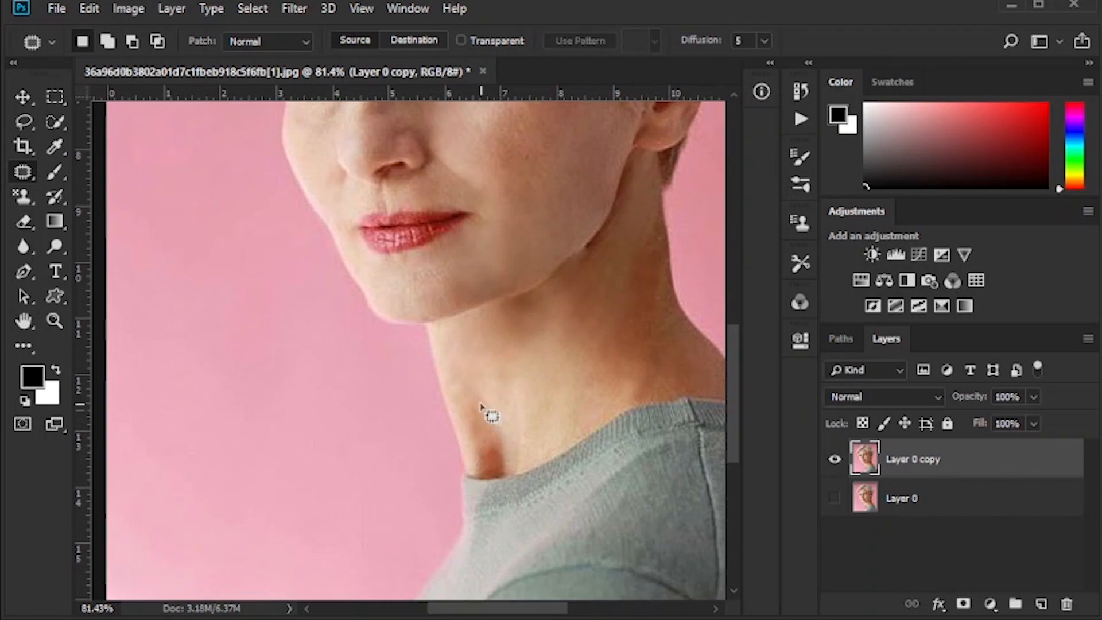
Step: Patch the dark crease at the base of the neck just above the sweater collar
{"action": "left_click_drag", "start_coordinate": [481, 408], "coordinate": [497, 463]}
{"action": "left_click_drag", "start_coordinate": [494, 459], "coordinate": [484, 441]}
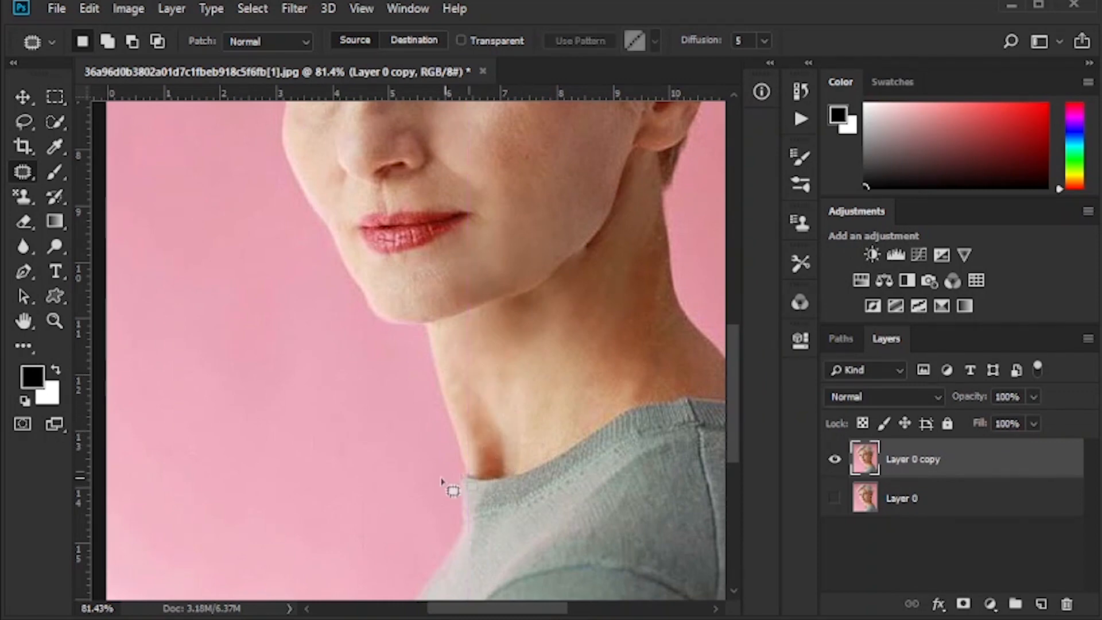
{"action": "key", "text": "ctrl+0"}
{"action": "key", "text": "v"}
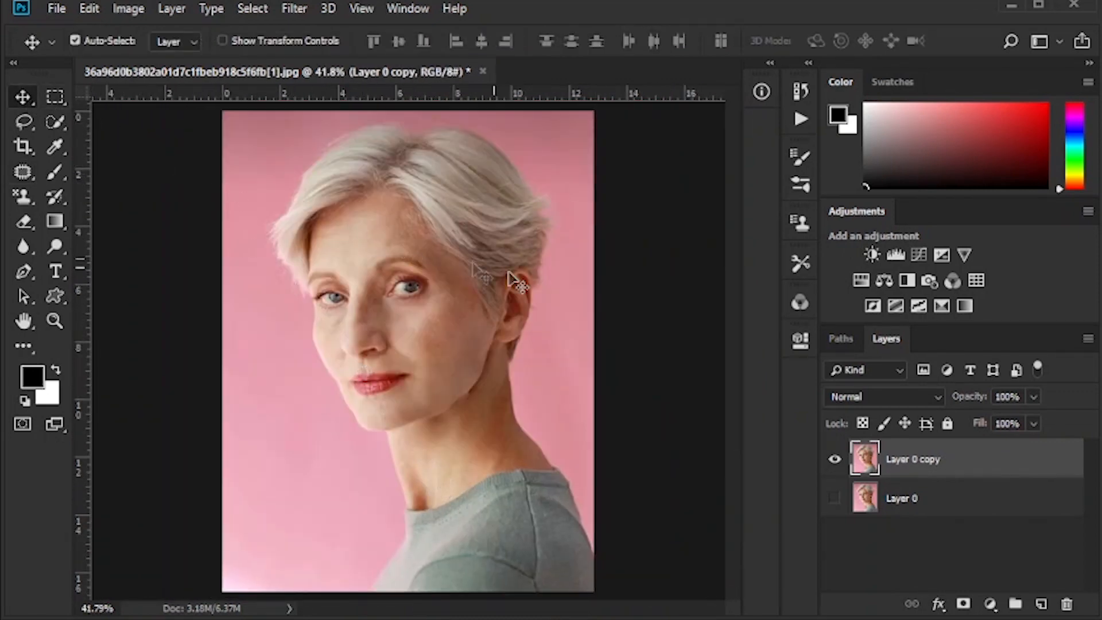
Step: Open the Liquify filter and reshape the neck and shoulder edge with the Forward Warp tool at brush size 150
{"action": "left_click", "coordinate": [294, 12]}
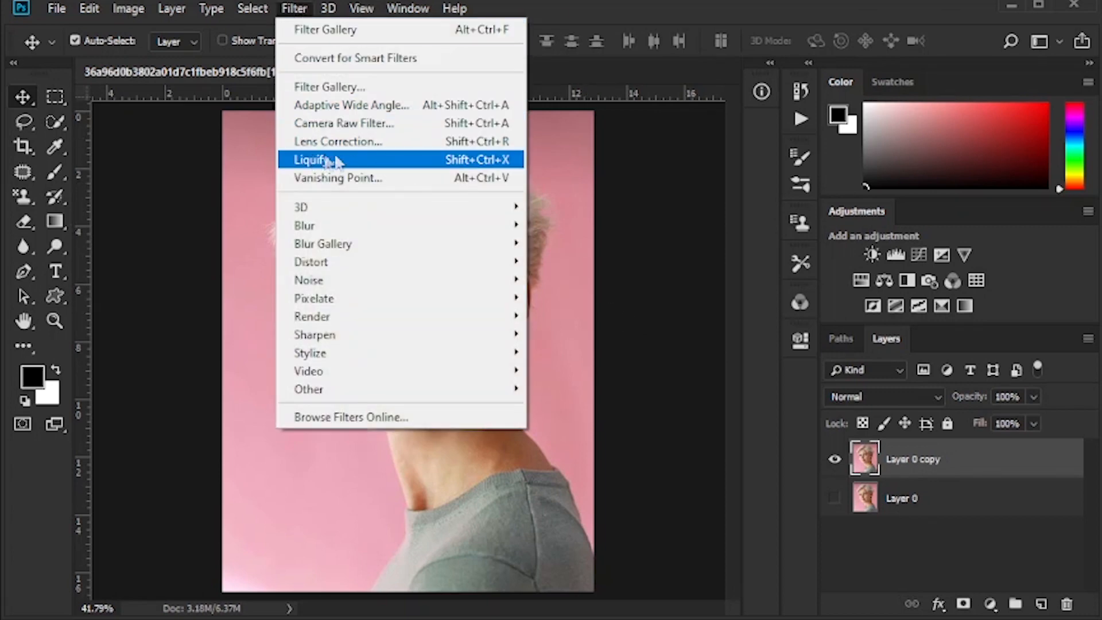
{"action": "left_click", "coordinate": [369, 161]}
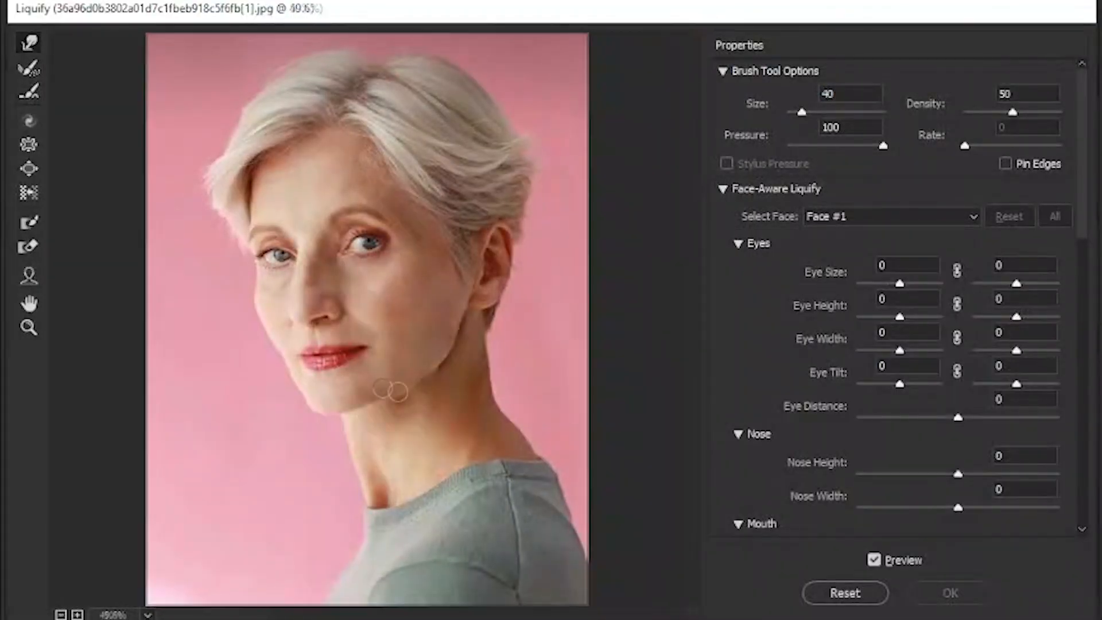
{"action": "scroll", "coordinate": [418, 423], "scroll_direction": "up", "scroll_amount": 3}
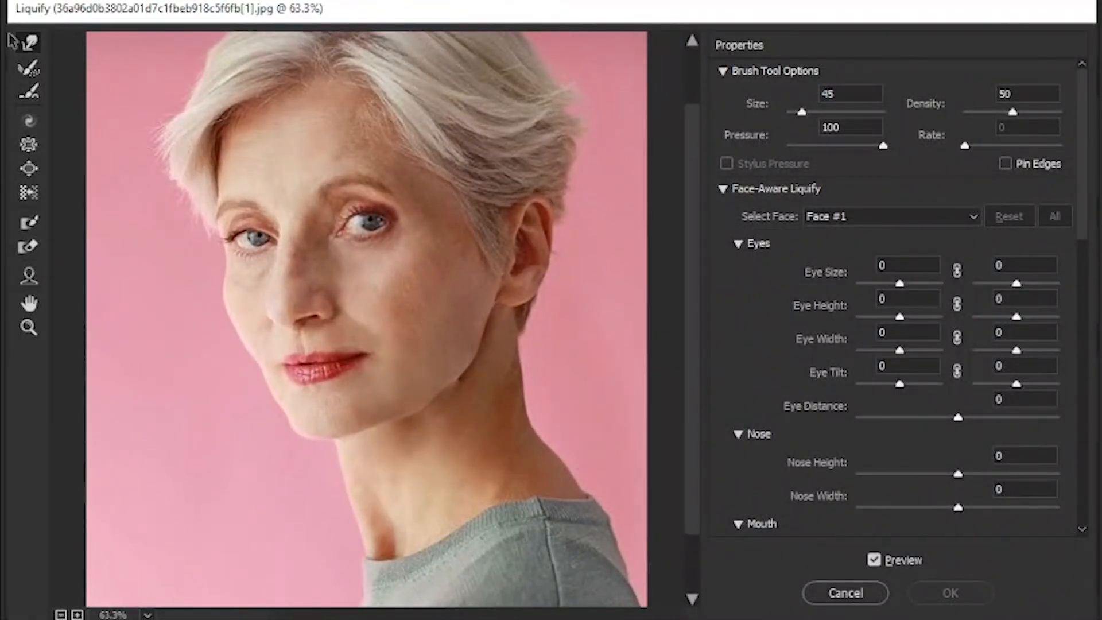
{"action": "left_click", "coordinate": [31, 43]}
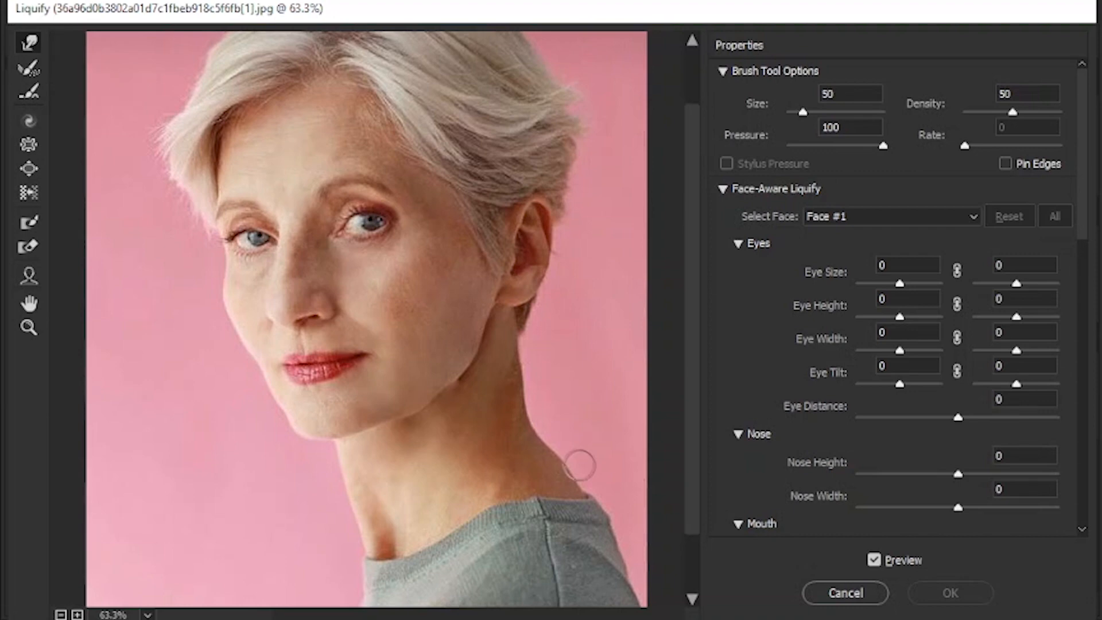
{"action": "key", "text": "bracketright"}
{"action": "key", "text": "bracketright"}
{"action": "key", "text": "bracketright"}
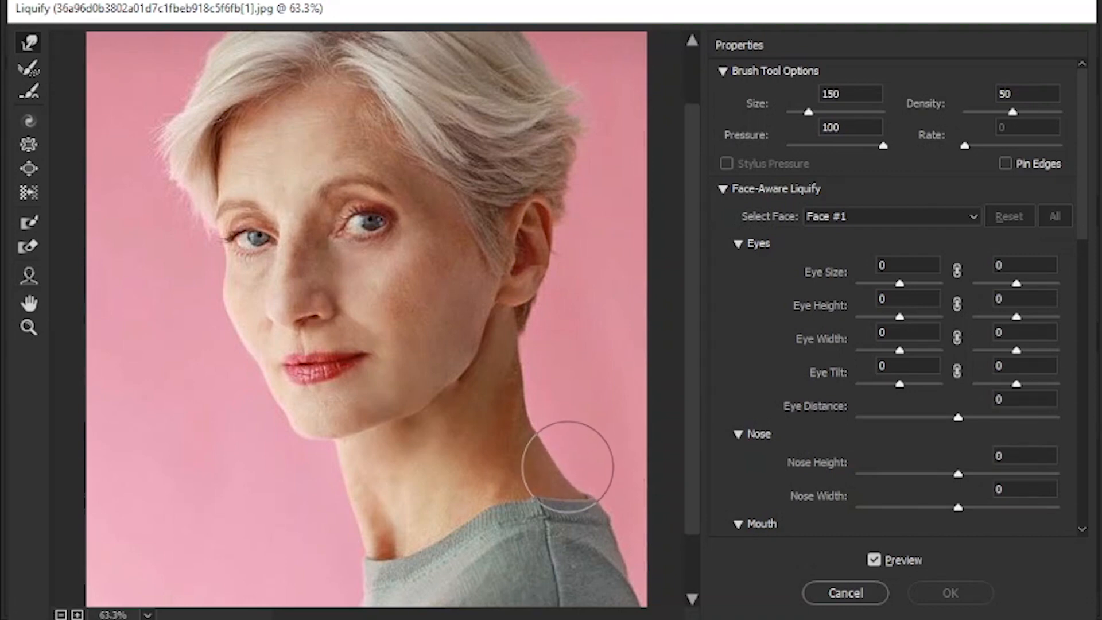
{"action": "left_click_drag", "start_coordinate": [568, 456], "coordinate": [608, 479]}
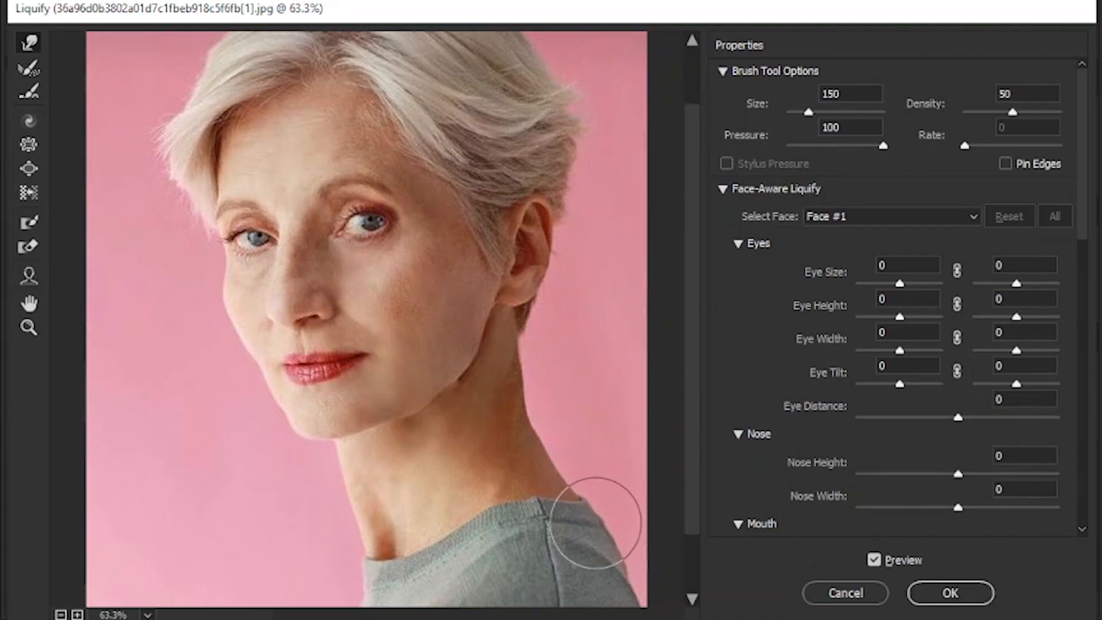
{"action": "mouse_move", "coordinate": [571, 467]}
{"action": "left_mouse_down"}
{"action": "mouse_move", "coordinate": [566, 438]}
{"action": "mouse_move", "coordinate": [580, 455]}
{"action": "left_mouse_up"}
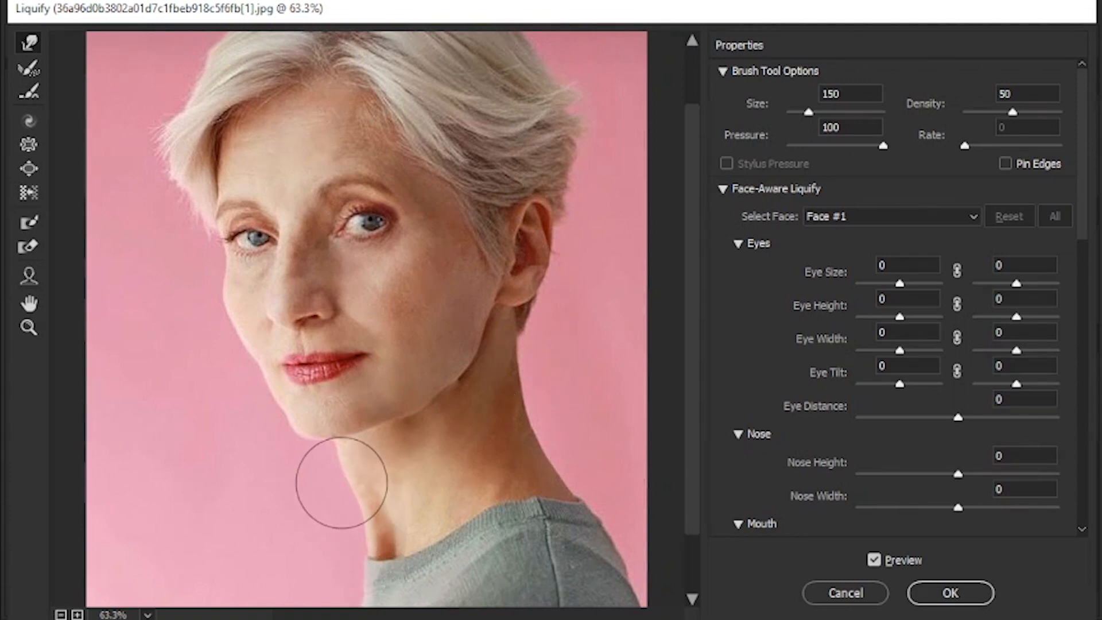
Step: Refine the front of the neck and smooth the jawline with smaller warp brushes of size 100 and 80
{"action": "key", "text": "bracketleft"}
{"action": "key", "text": "bracketleft"}
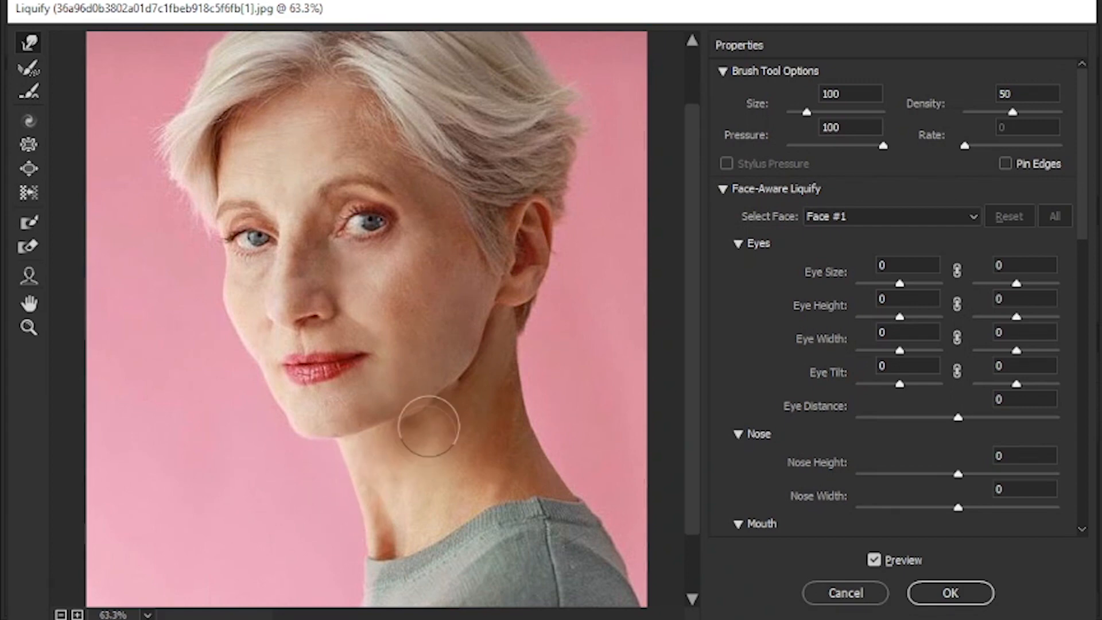
{"action": "scroll", "coordinate": [457, 412], "scroll_direction": "up", "scroll_amount": 2}
{"action": "key", "text": "bracketleft"}
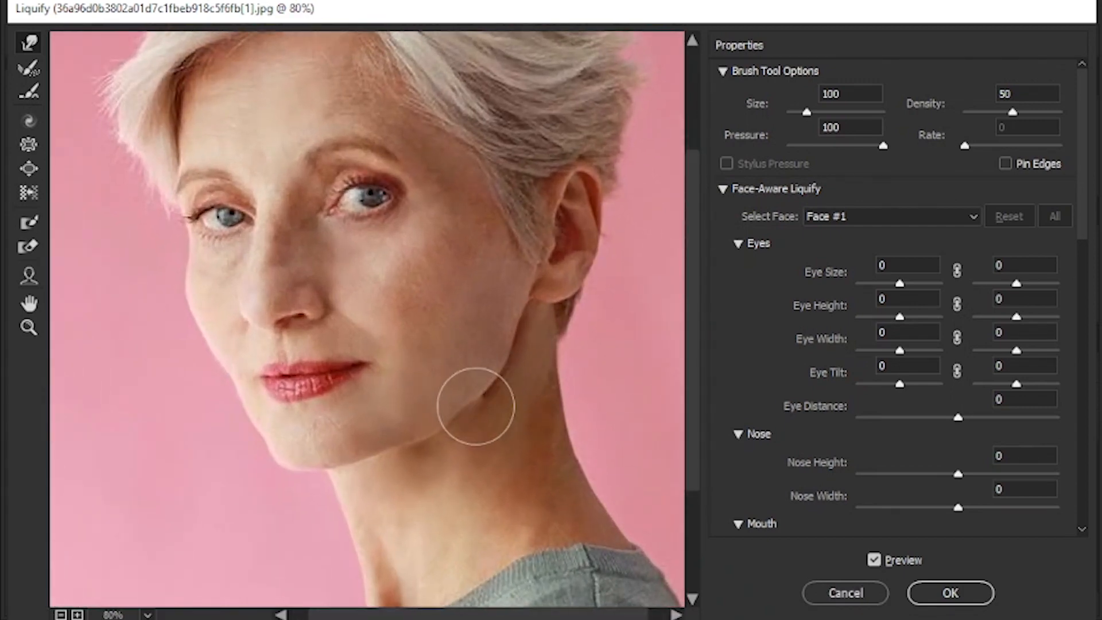
{"action": "key", "text": "bracketleft"}
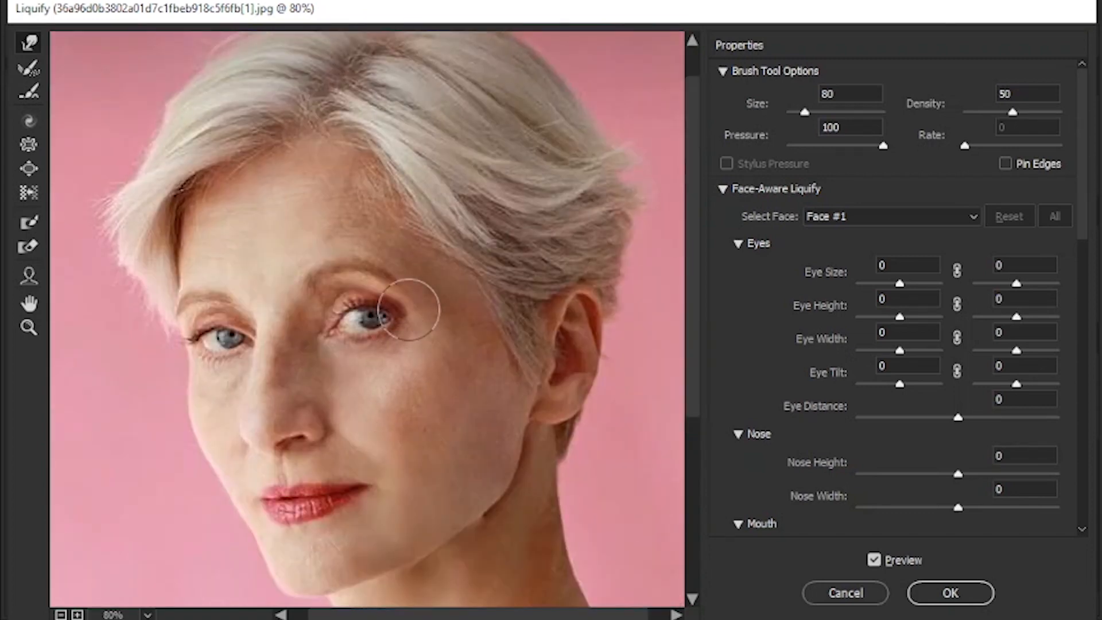
Step: Reshape the eyebrow above the eye nearer the ear with the warp brush at size 45
{"action": "key", "text": "bracketleft"}
{"action": "key", "text": "bracketleft"}
{"action": "key", "text": "bracketleft"}
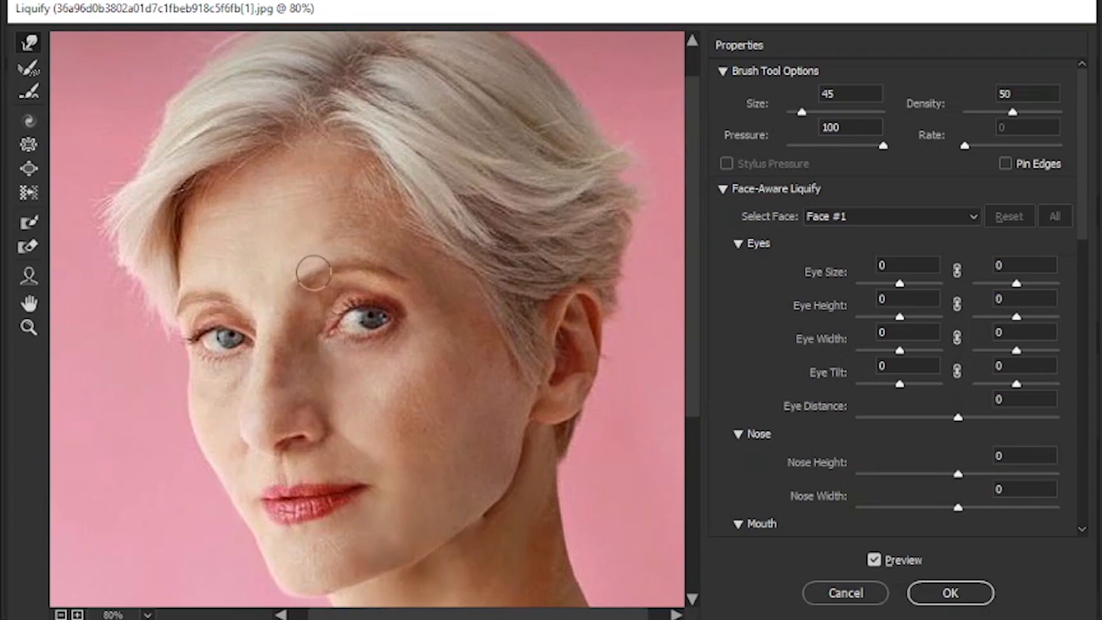
{"action": "key", "text": "bracketleft"}
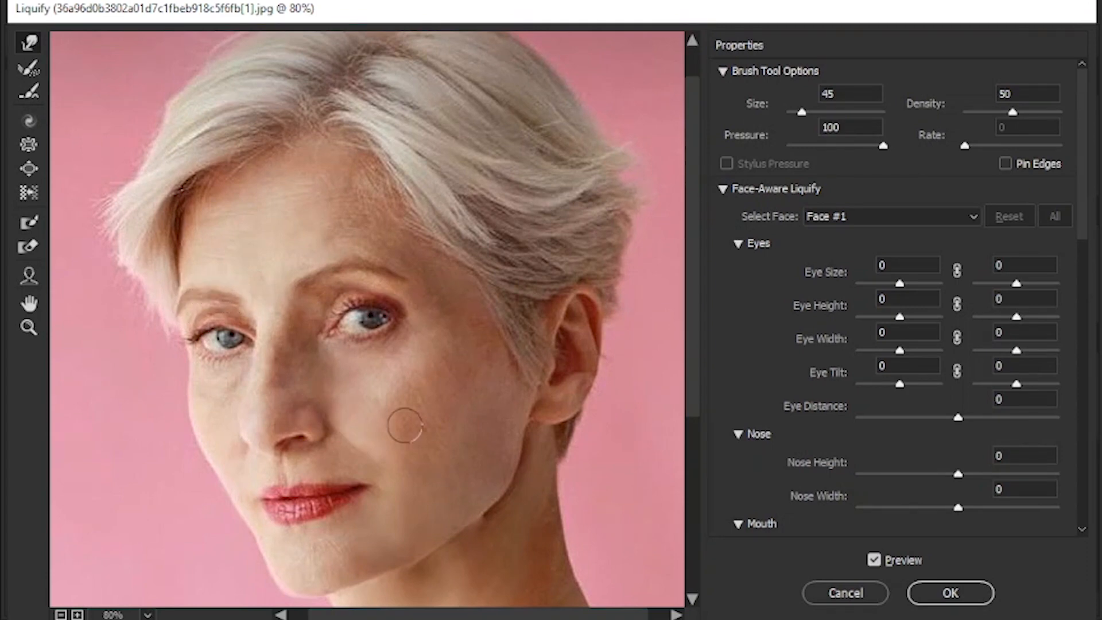
Step: Set both eyes to Eye Size 17, Eye Height 31, Eye Width 36 and Eye Tilt 40
{"action": "scroll", "coordinate": [363, 435], "scroll_direction": "down", "scroll_amount": 2}
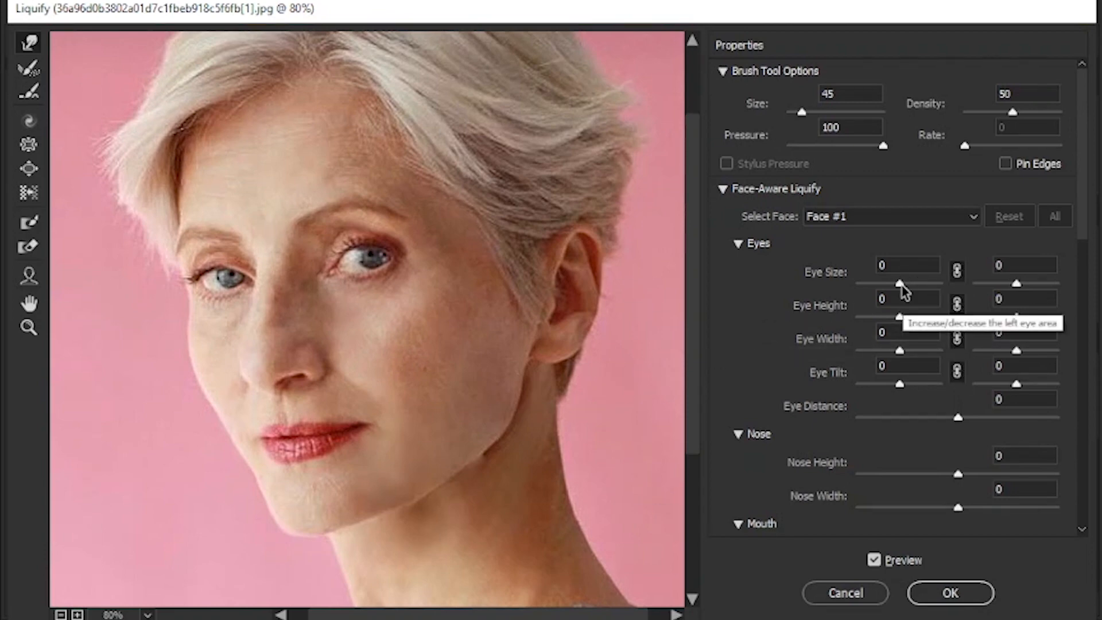
{"action": "left_click_drag", "start_coordinate": [900, 283], "coordinate": [914, 346]}
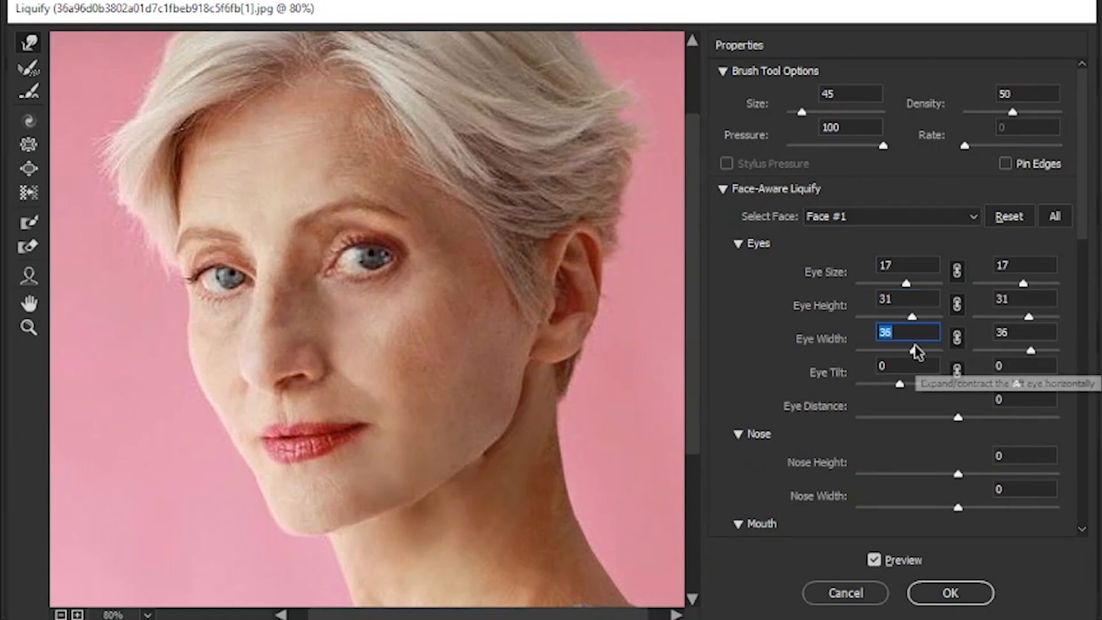
{"action": "left_click_drag", "start_coordinate": [901, 385], "coordinate": [915, 389]}
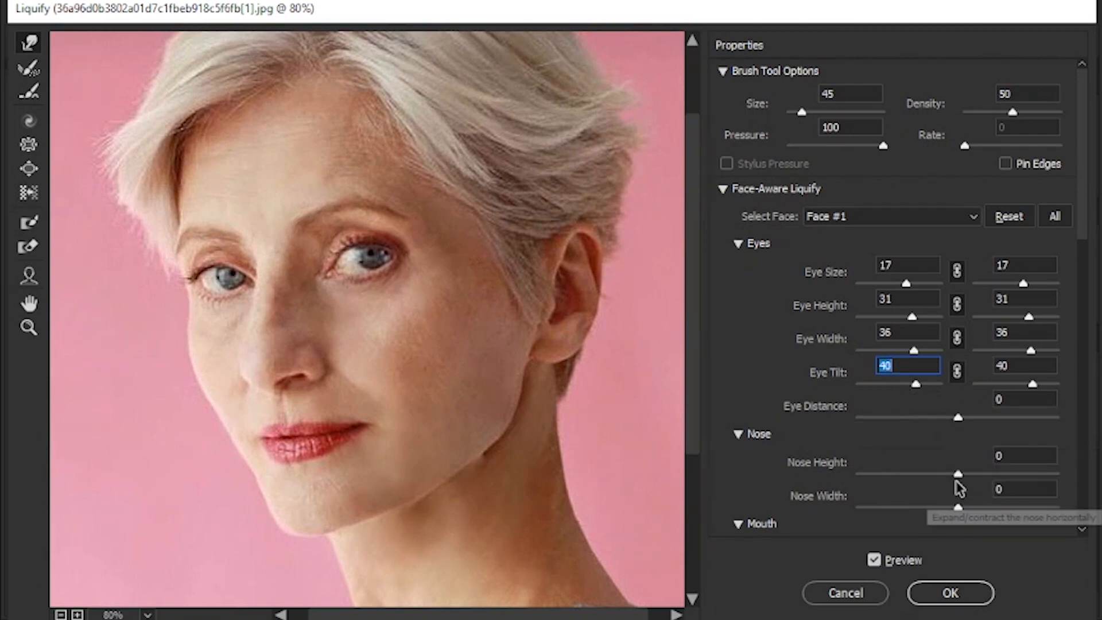
Step: Set Nose Height to 40, Nose Width to -29 and the mouth's Smile to 43
{"action": "scroll", "coordinate": [849, 487], "scroll_direction": "down", "scroll_amount": 2}
{"action": "left_click_drag", "start_coordinate": [958, 413], "coordinate": [943, 448]}
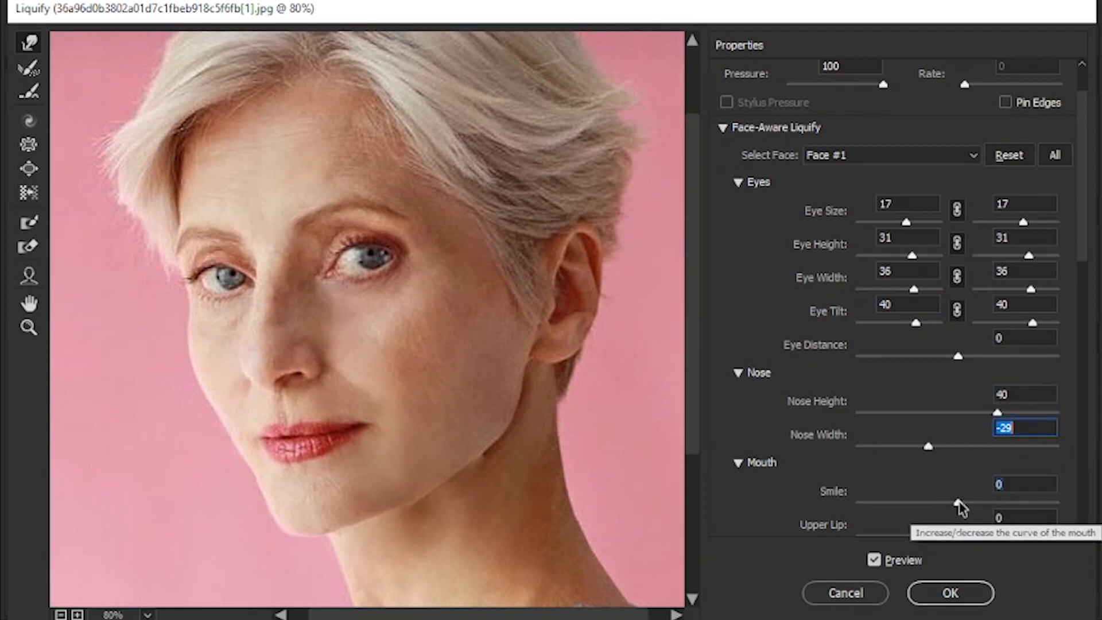
{"action": "left_click_drag", "start_coordinate": [958, 503], "coordinate": [1003, 502]}
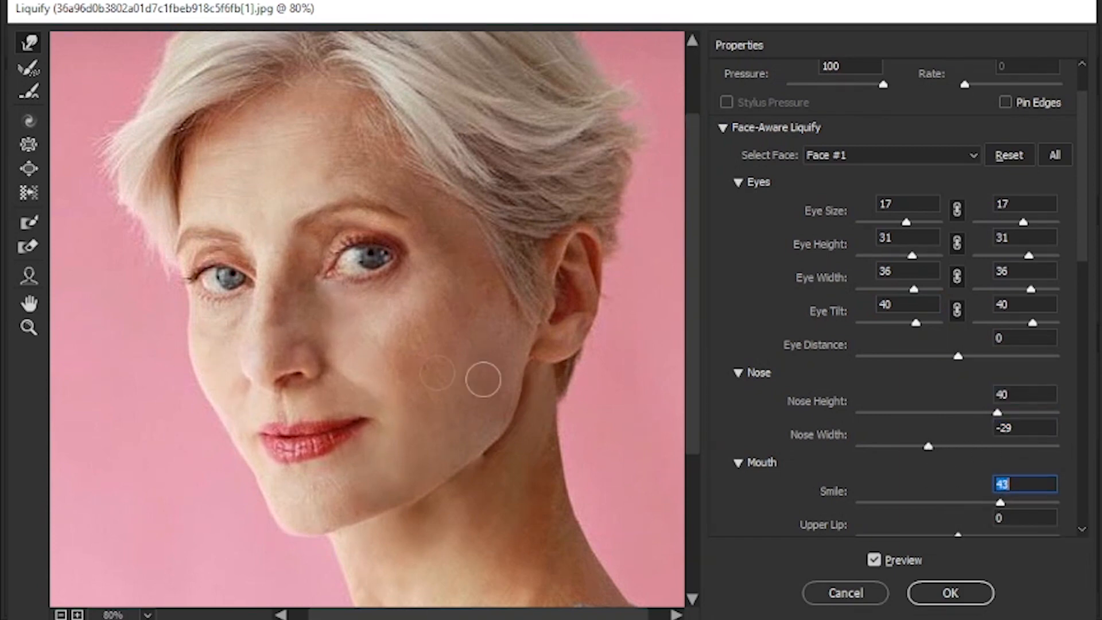
Step: Reshape the outline of the nose with the Forward Warp tool, reducing the brush size for finer corrections
{"action": "left_click", "coordinate": [256, 352]}
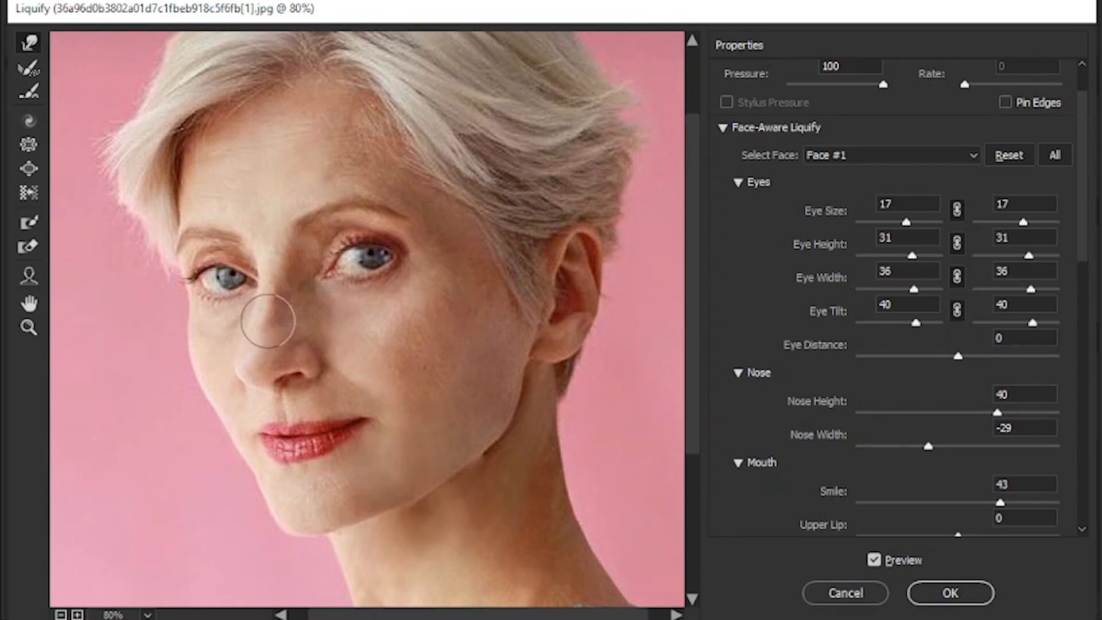
{"action": "key", "text": "bracketleft"}
{"action": "key", "text": "bracketleft"}
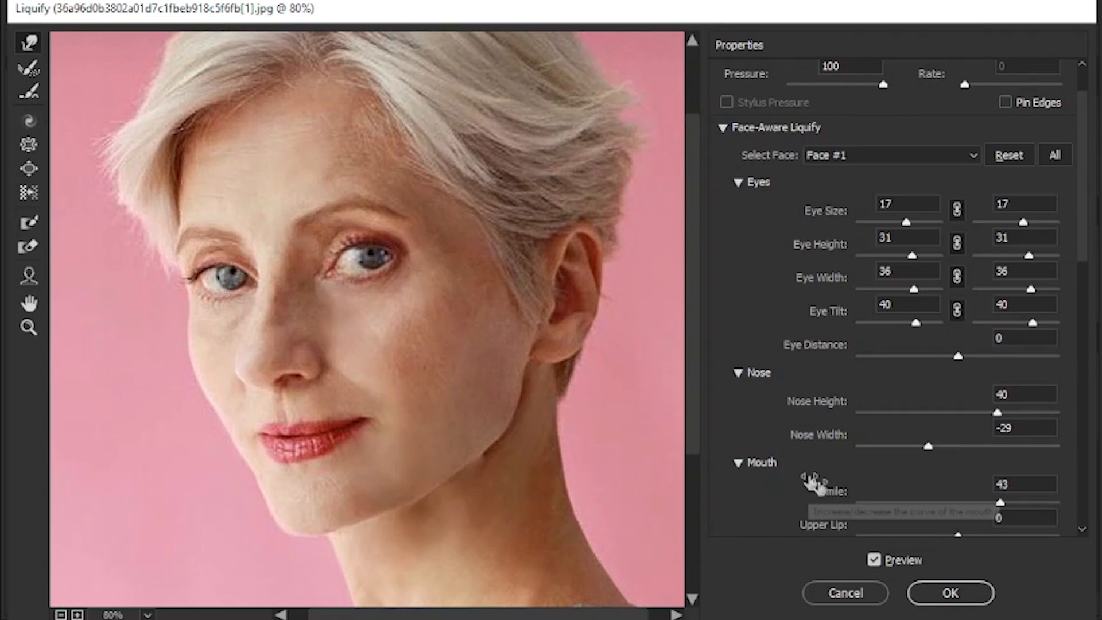
Step: Set the mouth's Upper Lip to 94 and Lower Lip to -2
{"action": "scroll", "coordinate": [936, 448], "scroll_direction": "down", "scroll_amount": 2}
{"action": "left_click", "coordinate": [960, 472]}
{"action": "left_click_drag", "start_coordinate": [960, 472], "coordinate": [1053, 474]}
{"action": "left_click", "coordinate": [959, 508]}
{"action": "mouse_move", "coordinate": [959, 508]}
{"action": "left_mouse_down"}
{"action": "mouse_move", "coordinate": [1000, 509]}
{"action": "mouse_move", "coordinate": [967, 511]}
{"action": "left_mouse_up"}
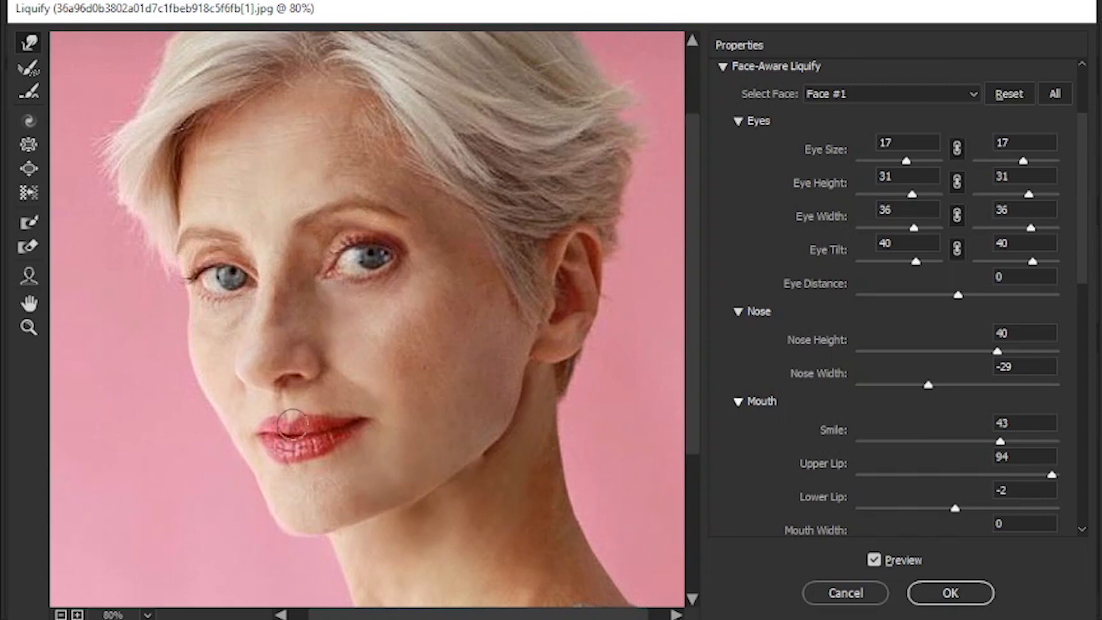
Step: Refine the lip outline with the warp brush and apply the Liquify changes to the portrait
{"action": "scroll", "coordinate": [303, 462], "scroll_direction": "up", "scroll_amount": 1}
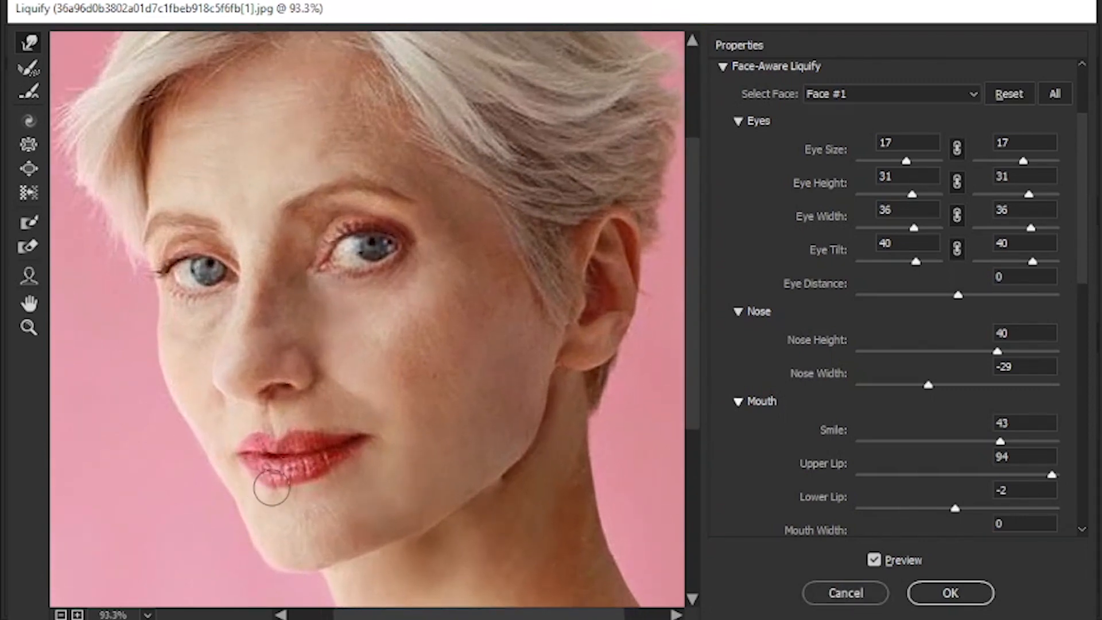
{"action": "scroll", "coordinate": [349, 492], "scroll_direction": "down", "scroll_amount": 3}
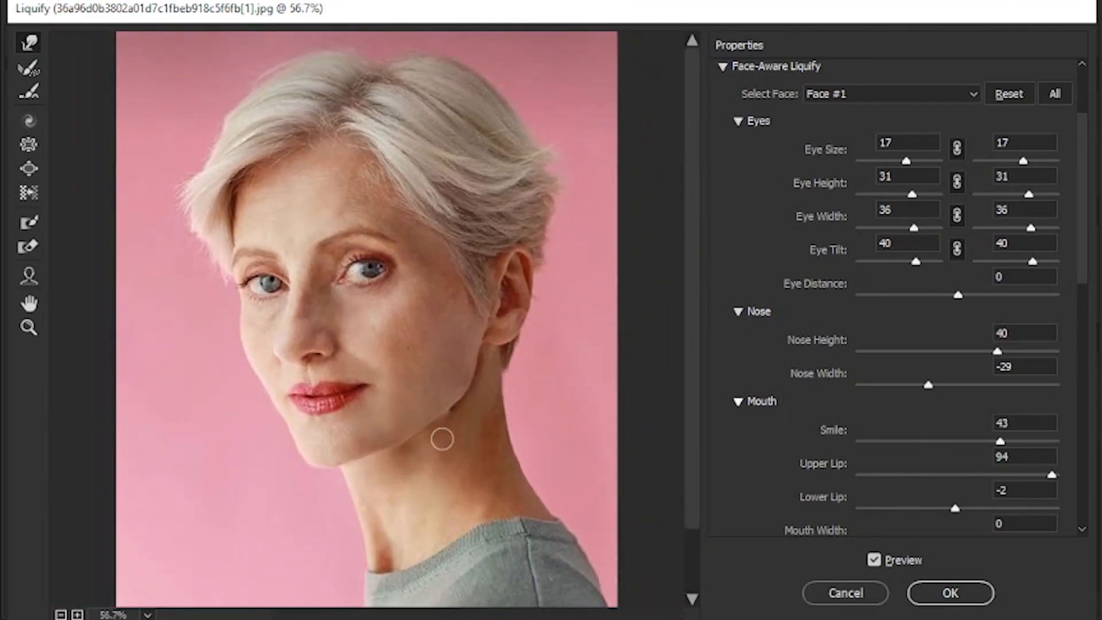
{"action": "scroll", "coordinate": [441, 438], "scroll_direction": "down", "scroll_amount": 3}
{"action": "scroll", "coordinate": [442, 438], "scroll_direction": "up", "scroll_amount": 3}
{"action": "left_click", "coordinate": [937, 592]}
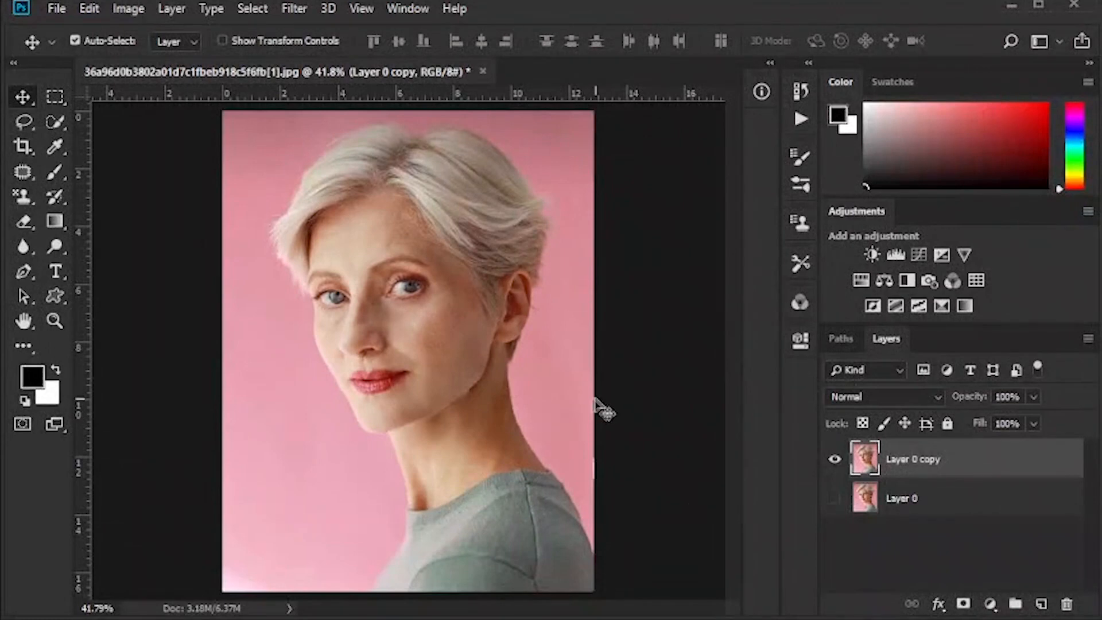
{"action": "key", "text": "ctrl+0"}
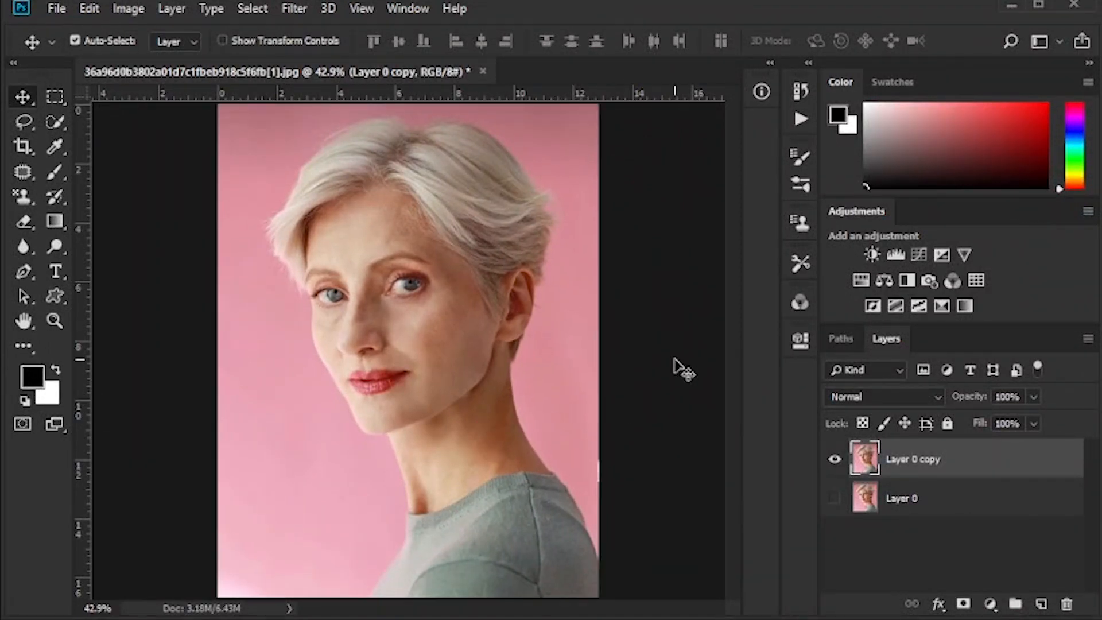
Step: Add a new empty layer above the retouched copy and set the foreground color to dark brown 5d2c15
{"action": "left_click", "coordinate": [1040, 603]}
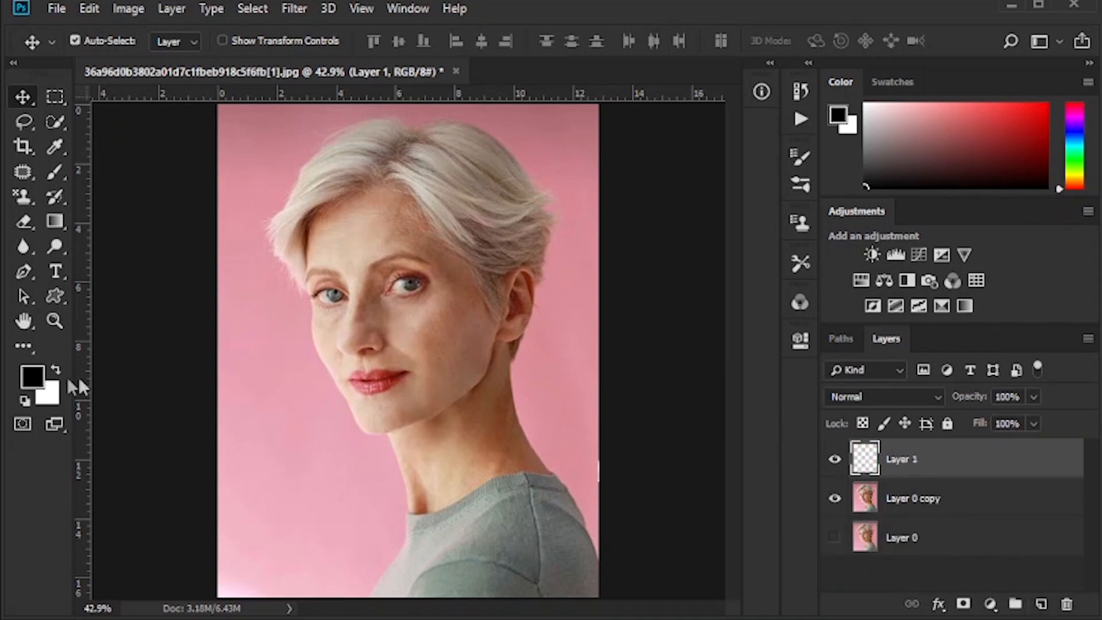
{"action": "left_click", "coordinate": [32, 379]}
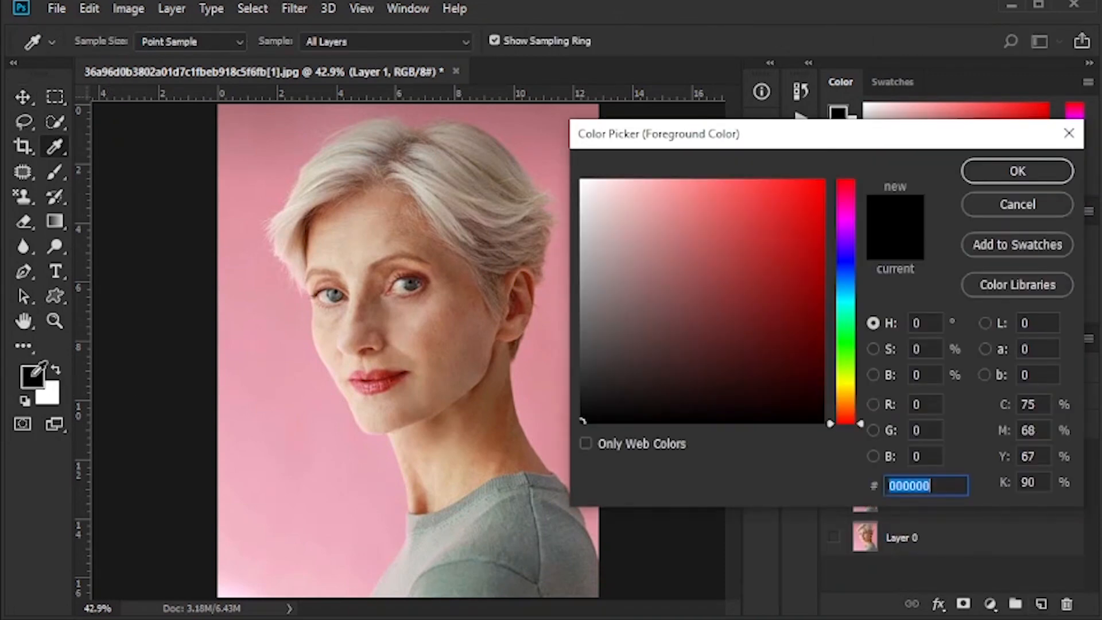
{"action": "left_click", "coordinate": [397, 253]}
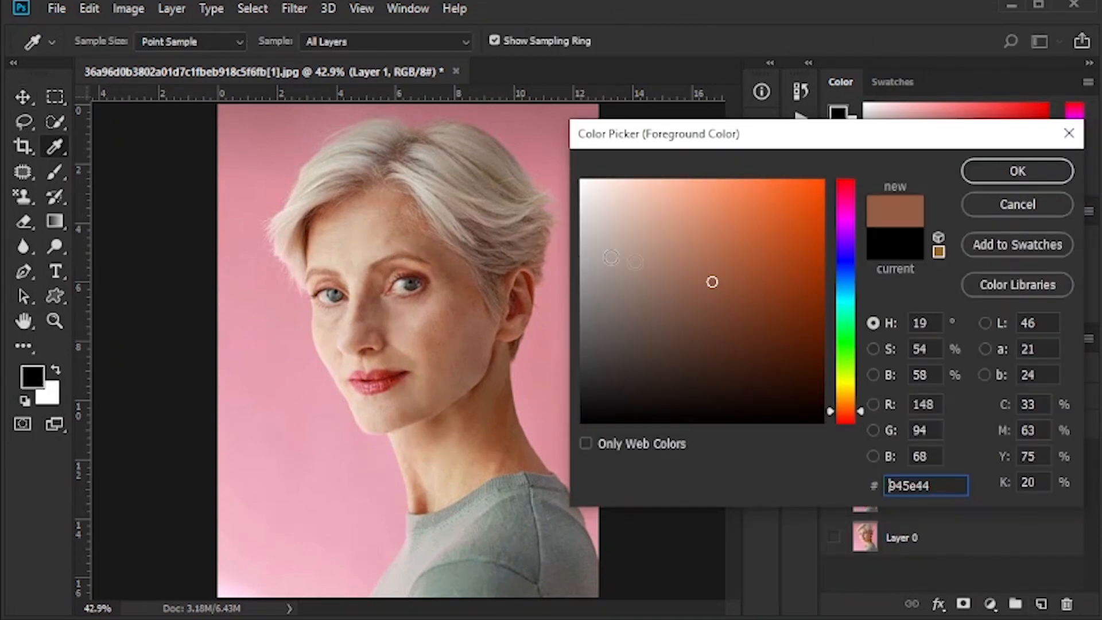
{"action": "left_click", "coordinate": [769, 335]}
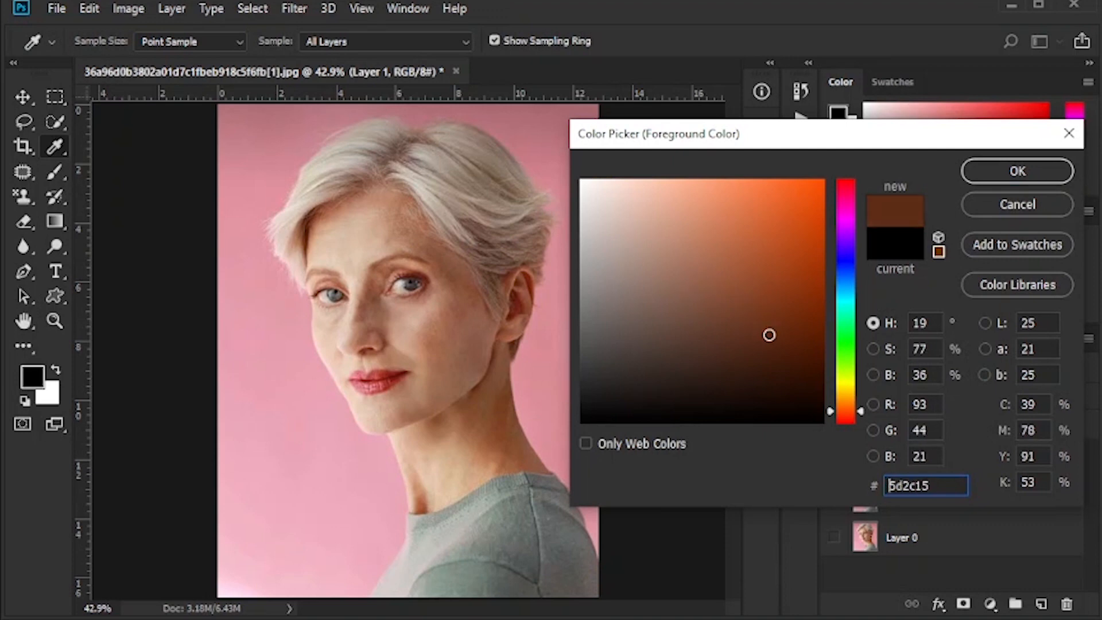
{"action": "left_click", "coordinate": [1005, 176]}
Step: Paint brown over both eyebrows on the new layer with a soft brush at 41% opacity and 46% flow
{"action": "key", "text": "b"}
{"action": "scroll", "coordinate": [398, 248], "scroll_direction": "up", "scroll_amount": 3}
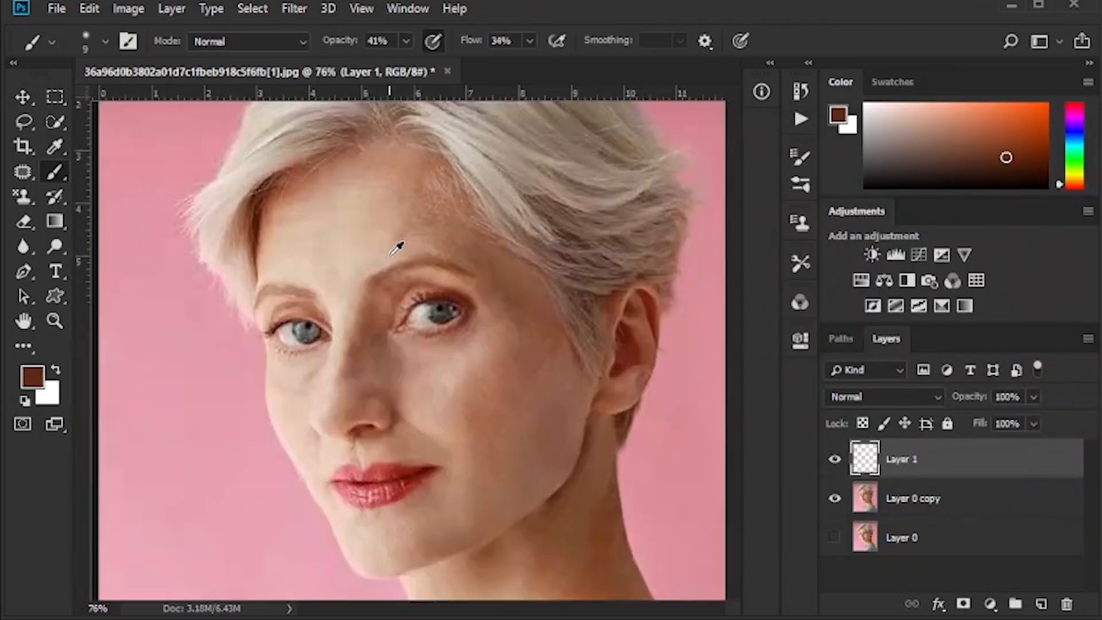
{"action": "scroll", "coordinate": [398, 248], "scroll_direction": "up", "scroll_amount": 2}
{"action": "left_click_drag", "start_coordinate": [469, 41], "coordinate": [476, 41]}
{"action": "key", "text": "bracketright"}
{"action": "key", "text": "bracketright"}
{"action": "key", "text": "bracketright"}
{"action": "key", "text": "bracketright"}
{"action": "key", "text": "bracketright"}
{"action": "key", "text": "bracketright"}
{"action": "left_click_drag", "start_coordinate": [418, 258], "coordinate": [369, 290]}
{"action": "key", "text": "bracketleft"}
{"action": "key", "text": "bracketleft"}
{"action": "key", "text": "bracketleft"}
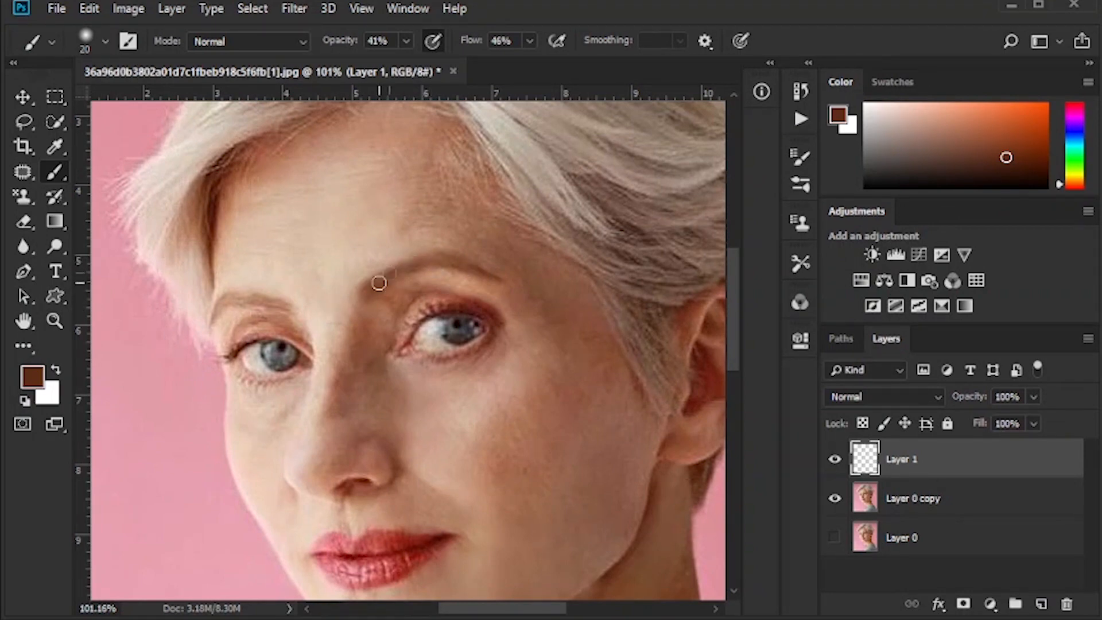
{"action": "left_click_drag", "start_coordinate": [291, 307], "coordinate": [225, 299]}
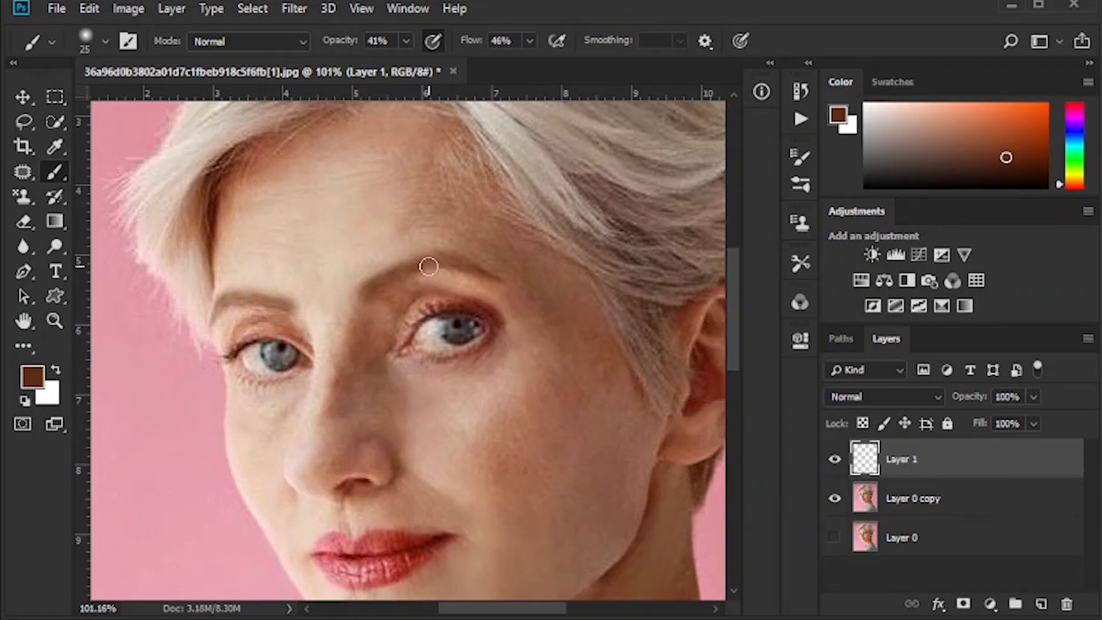
Step: Hide the eyebrow paint layer to compare the whole portrait with and without the darkened brows
{"action": "key", "text": "ctrl+0"}
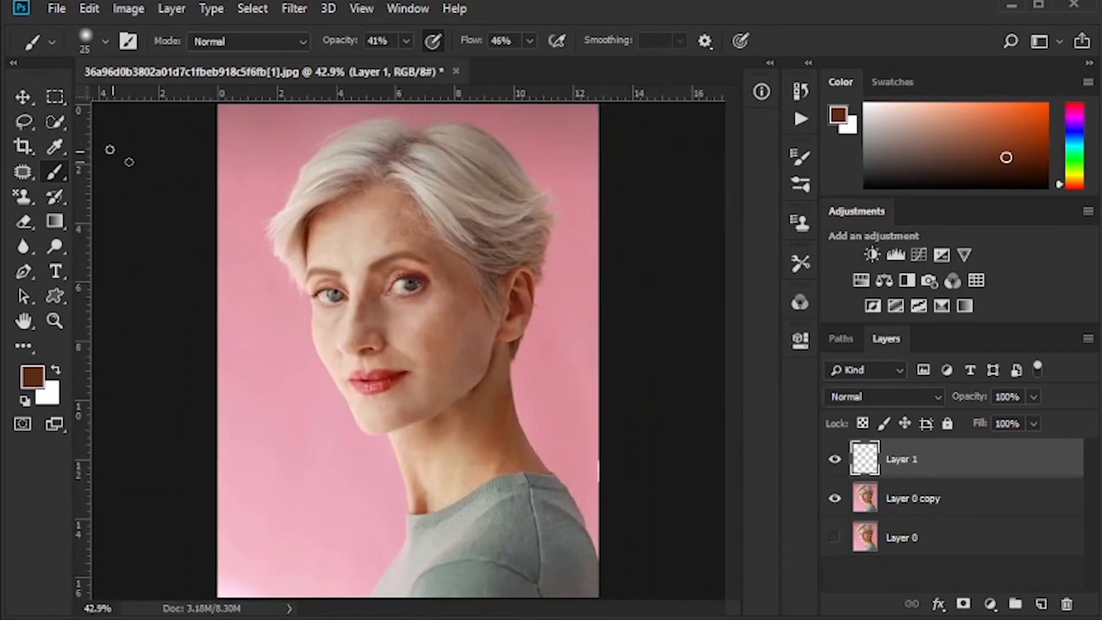
{"action": "left_click", "coordinate": [23, 96]}
{"action": "left_click", "coordinate": [835, 460]}
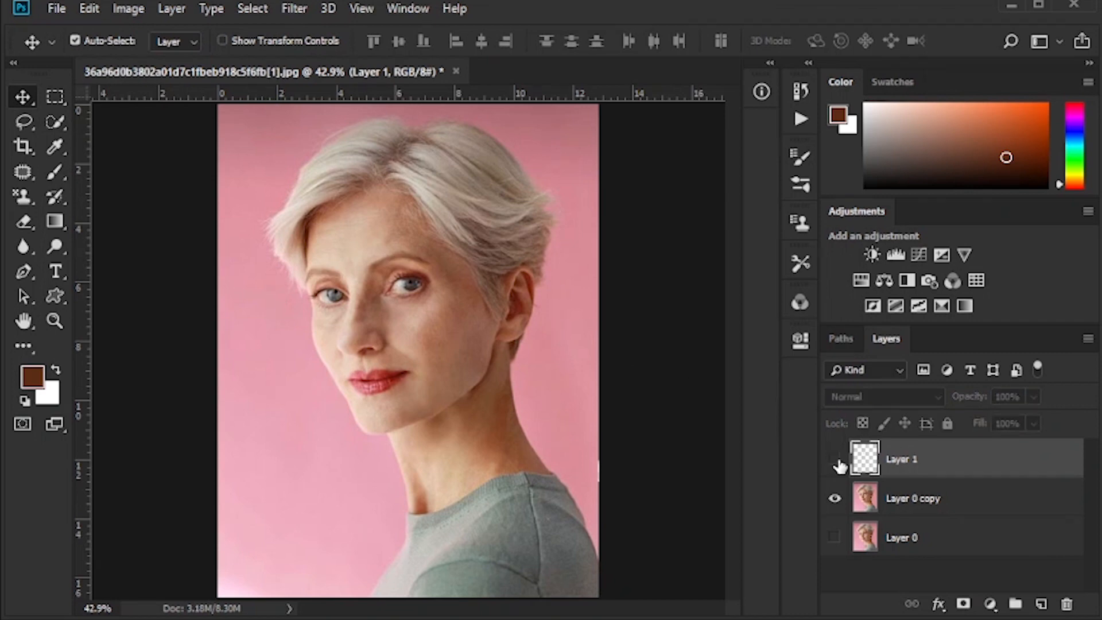
Step: Show the eyebrow paint layer again, merge it with the retouched copy beneath, and duplicate the merged layer
{"action": "left_click", "coordinate": [835, 460]}
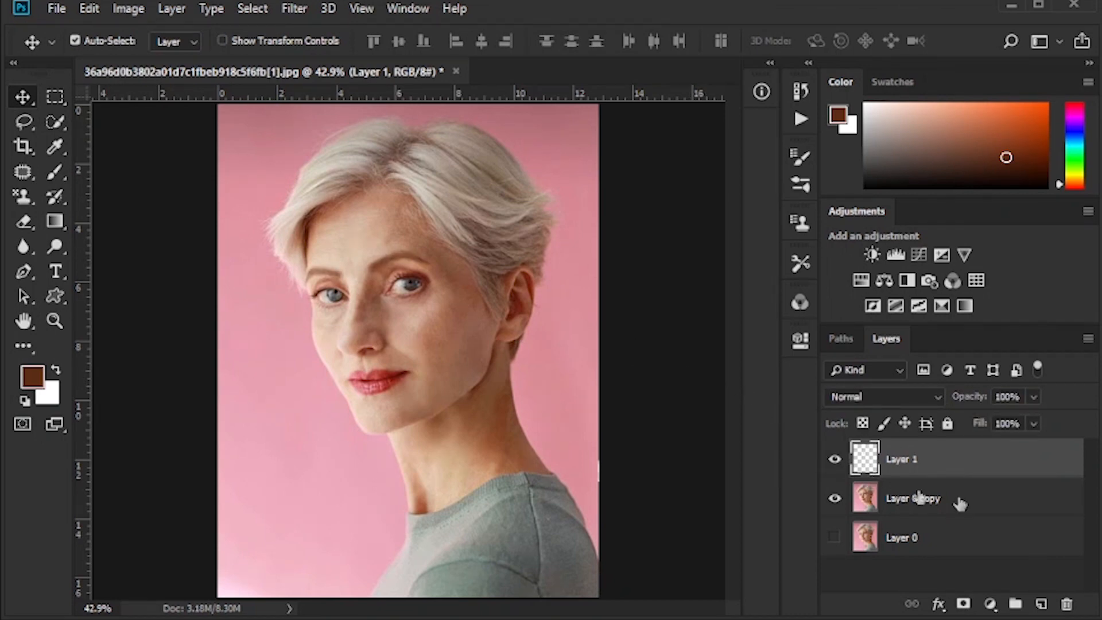
{"action": "left_click", "coordinate": [976, 508], "text": "shift"}
{"action": "key", "text": "ctrl+e"}
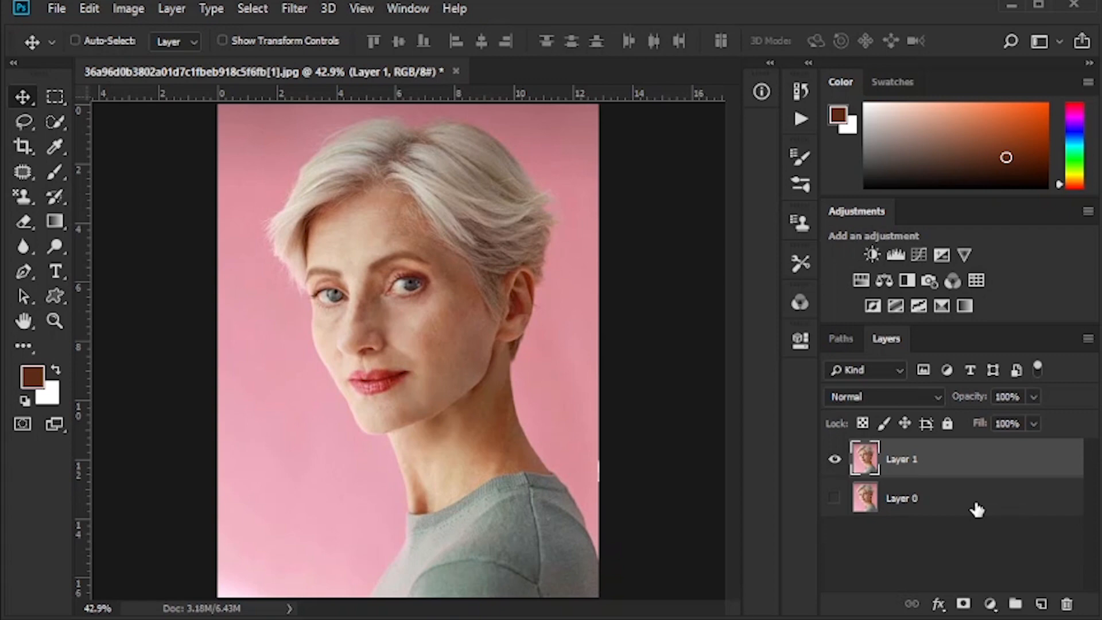
{"action": "key", "text": "ctrl+j"}
Step: Apply a Gaussian Blur with a 6.0-pixel radius to the duplicated portrait layer
{"action": "left_click", "coordinate": [294, 8]}
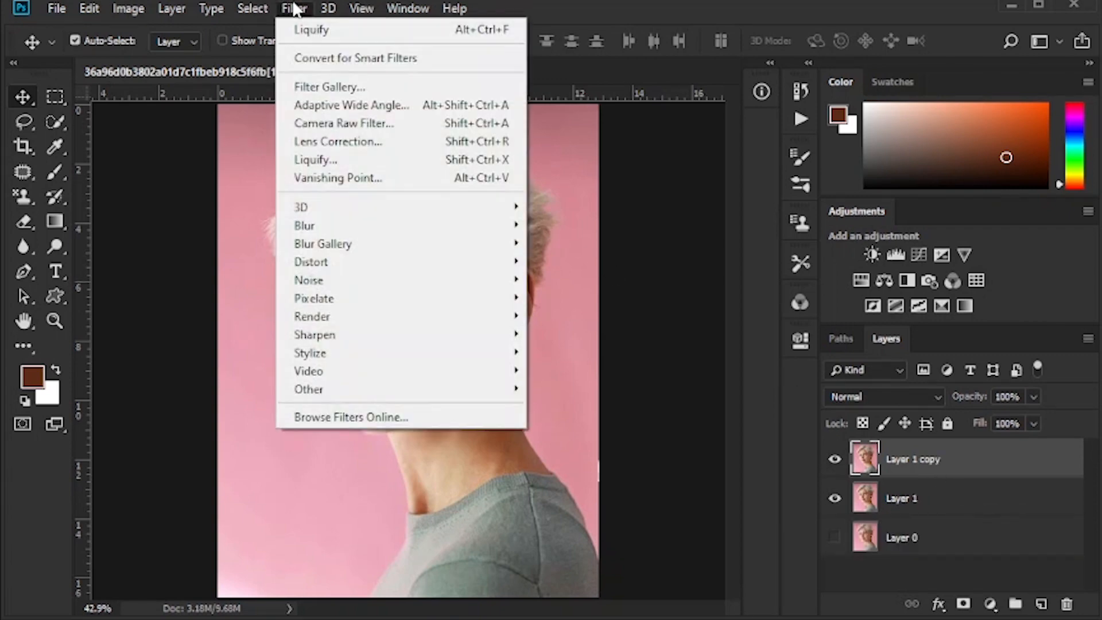
{"action": "mouse_move", "coordinate": [332, 228]}
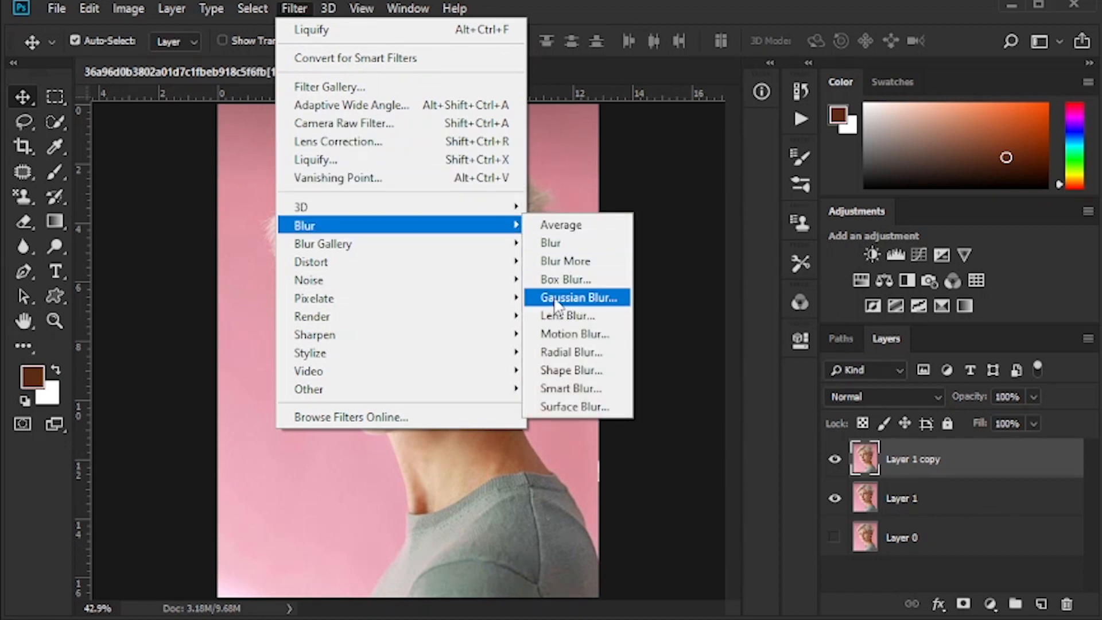
{"action": "left_click", "coordinate": [556, 298]}
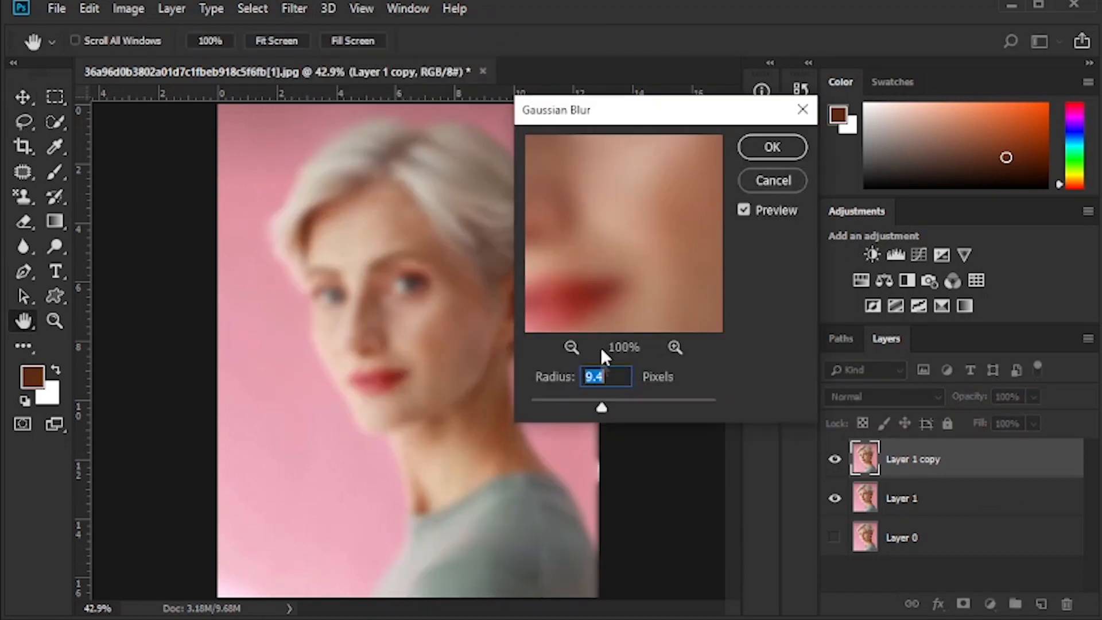
{"action": "left_click_drag", "start_coordinate": [601, 408], "coordinate": [586, 408]}
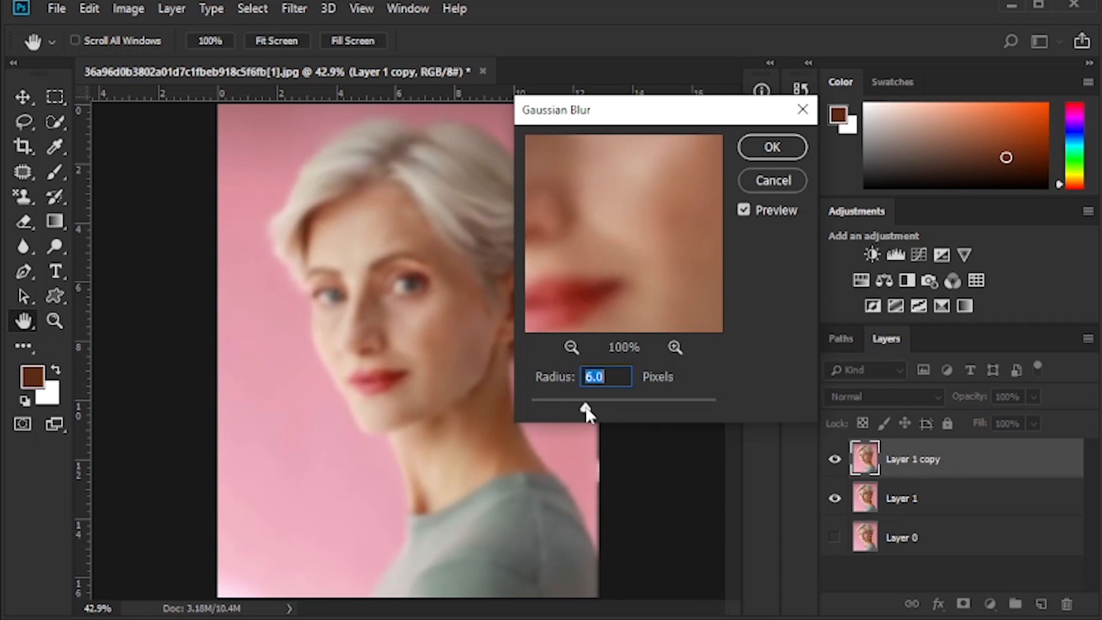
{"action": "left_click", "coordinate": [772, 148]}
{"action": "key", "text": "v"}
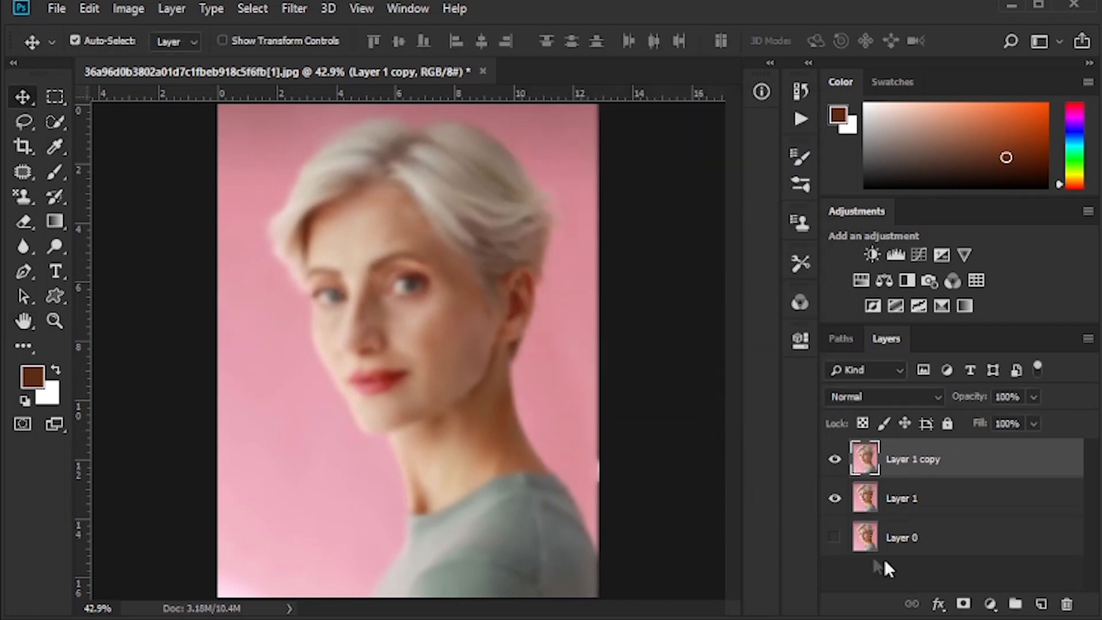
Step: Hide the blurred layer with a black mask and reveal it over the forehead using a soft white brush
{"action": "left_click", "coordinate": [963, 604], "text": "alt"}
{"action": "key", "text": "b"}
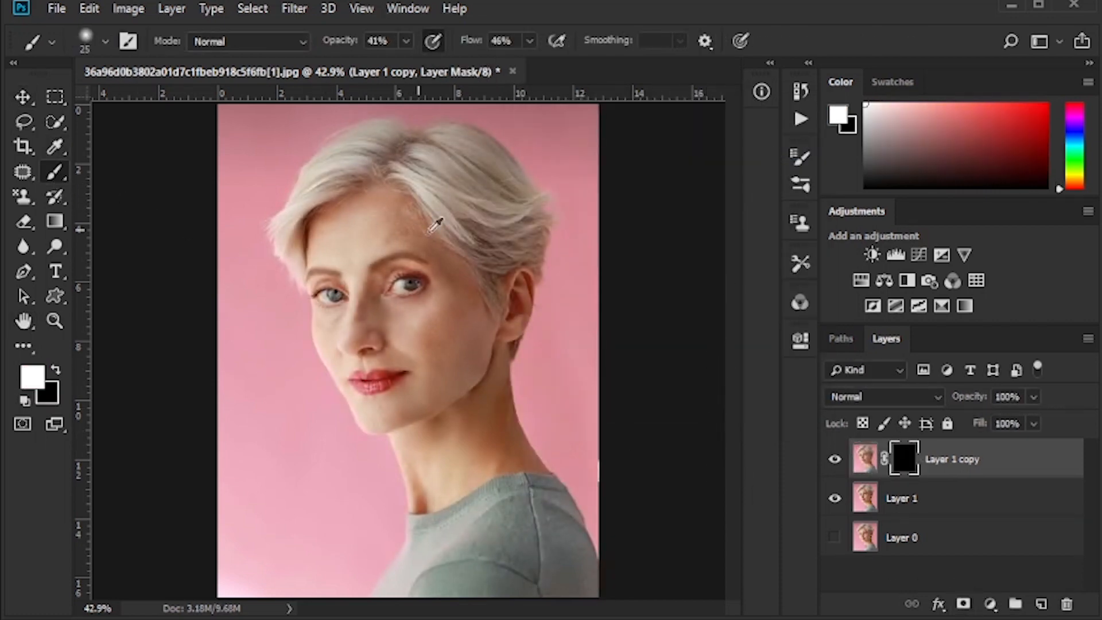
{"action": "scroll", "coordinate": [388, 226], "scroll_direction": "up", "scroll_amount": 3}
{"action": "mouse_move", "coordinate": [411, 264]}
{"action": "left_mouse_down"}
{"action": "mouse_move", "coordinate": [384, 205]}
{"action": "mouse_move", "coordinate": [297, 224]}
{"action": "mouse_move", "coordinate": [416, 216]}
{"action": "left_mouse_up"}
{"action": "key", "text": "bracketright"}
{"action": "key", "text": "bracketright"}
{"action": "key", "text": "bracketright"}
{"action": "key", "text": "bracketright"}
{"action": "key", "text": "bracketright"}
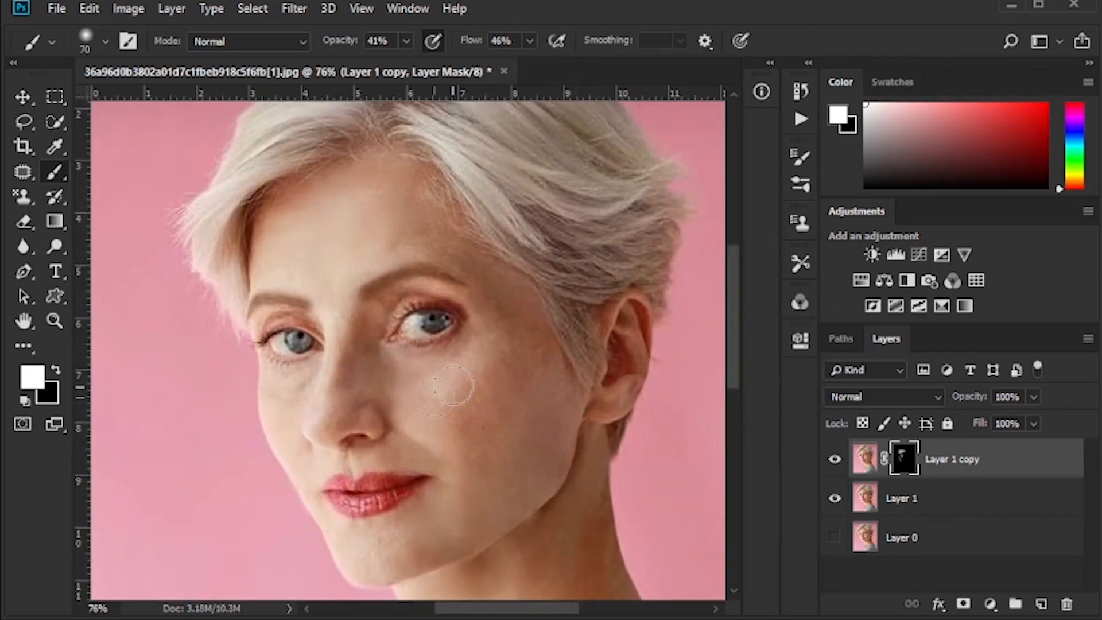
Step: Paint white on the mask over the cheek and chin to smooth the skin, adjusting the brush size to each area
{"action": "key", "text": "bracketright"}
{"action": "key", "text": "bracketright"}
{"action": "key", "text": "bracketright"}
{"action": "key", "text": "bracketright"}
{"action": "key", "text": "bracketright"}
{"action": "mouse_move", "coordinate": [536, 352]}
{"action": "left_mouse_down"}
{"action": "mouse_move", "coordinate": [499, 383]}
{"action": "mouse_move", "coordinate": [472, 456]}
{"action": "left_mouse_up"}
{"action": "key", "text": "bracketleft"}
{"action": "key", "text": "bracketleft"}
{"action": "key", "text": "bracketleft"}
{"action": "key", "text": "bracketleft"}
{"action": "key", "text": "bracketleft"}
{"action": "key", "text": "bracketleft"}
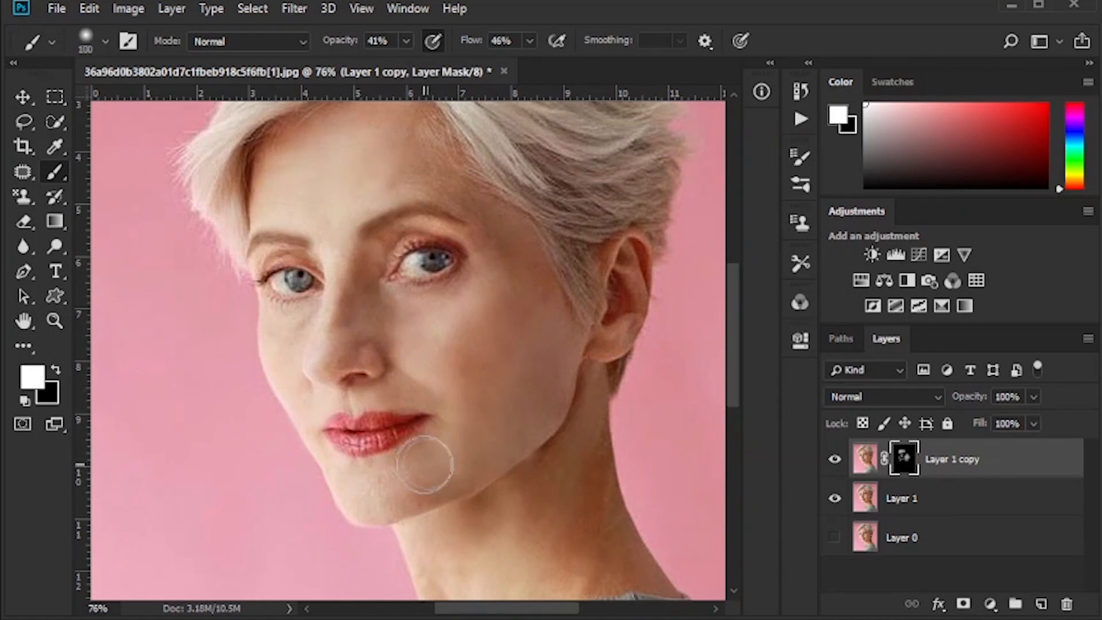
Step: Smooth the neck by painting white on the blur mask with a soft brush enlarged to 150
{"action": "scroll", "coordinate": [517, 456], "scroll_direction": "down", "scroll_amount": 3}
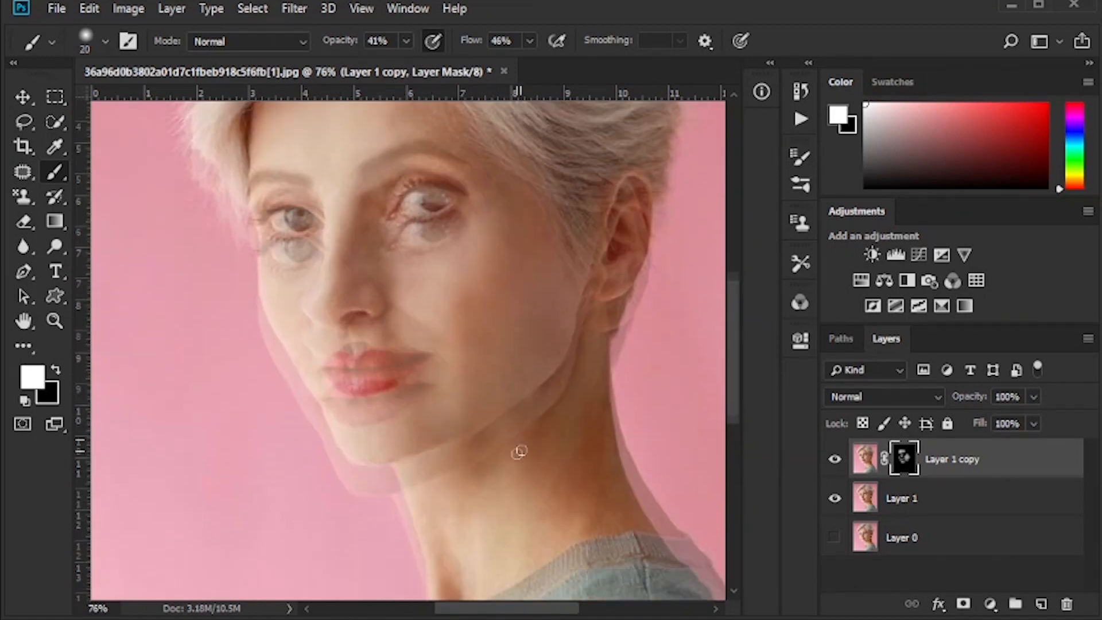
{"action": "key", "text": "bracketright"}
{"action": "key", "text": "bracketright"}
{"action": "key", "text": "bracketright"}
{"action": "key", "text": "bracketright"}
{"action": "key", "text": "bracketright"}
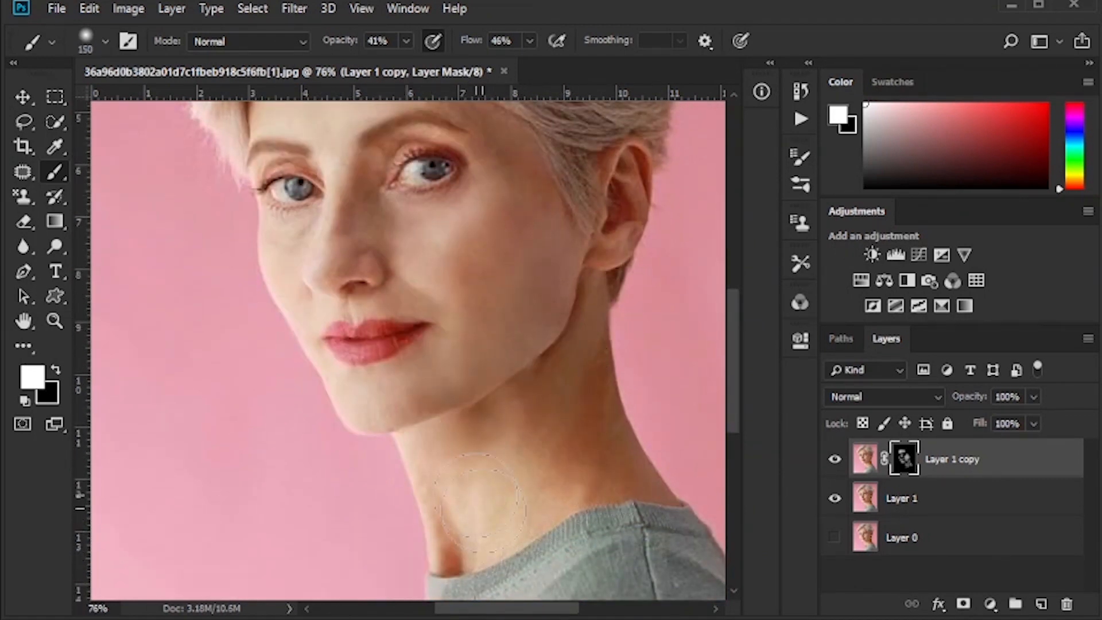
Step: Smooth the skin around the eyes on the blur mask with the brush reduced to 45 and down to 15
{"action": "key", "text": "bracketleft"}
{"action": "key", "text": "bracketleft"}
{"action": "key", "text": "bracketleft"}
{"action": "key", "text": "bracketleft"}
{"action": "scroll", "coordinate": [443, 228], "scroll_direction": "up", "scroll_amount": 1}
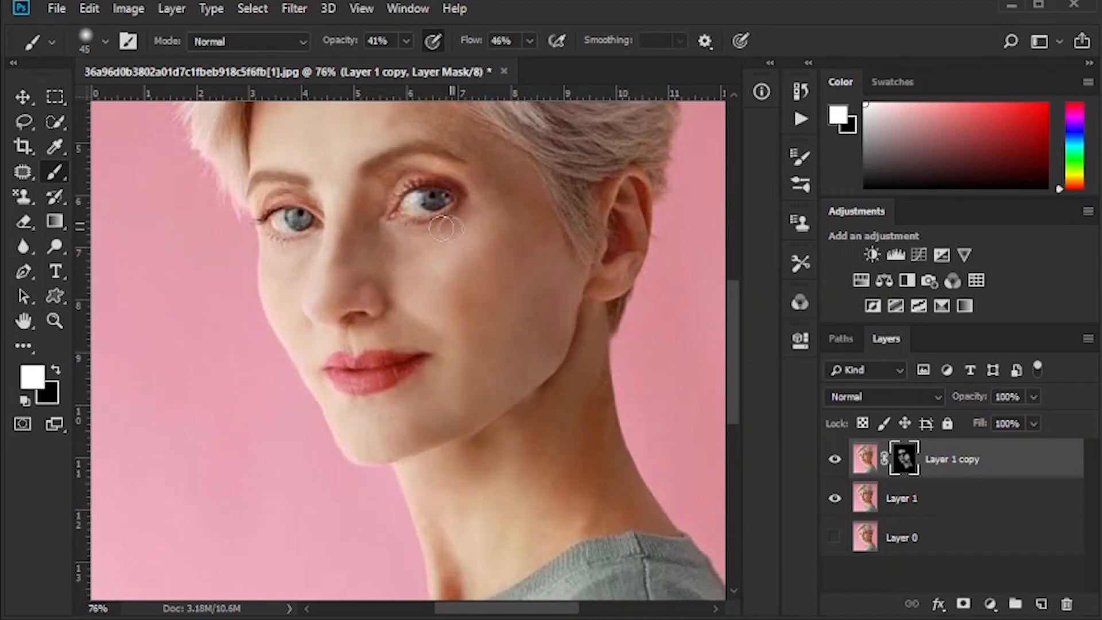
{"action": "scroll", "coordinate": [423, 273], "scroll_direction": "up", "scroll_amount": 2}
{"action": "key", "text": "bracketleft"}
{"action": "key", "text": "bracketleft"}
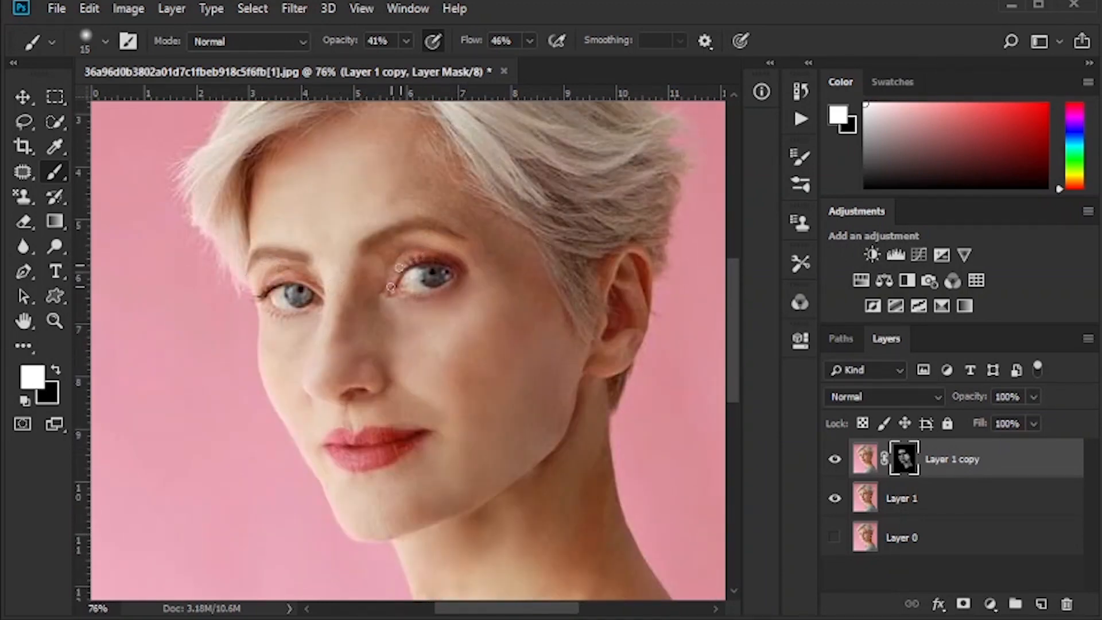
{"action": "scroll", "coordinate": [369, 300], "scroll_direction": "down", "scroll_amount": 3}
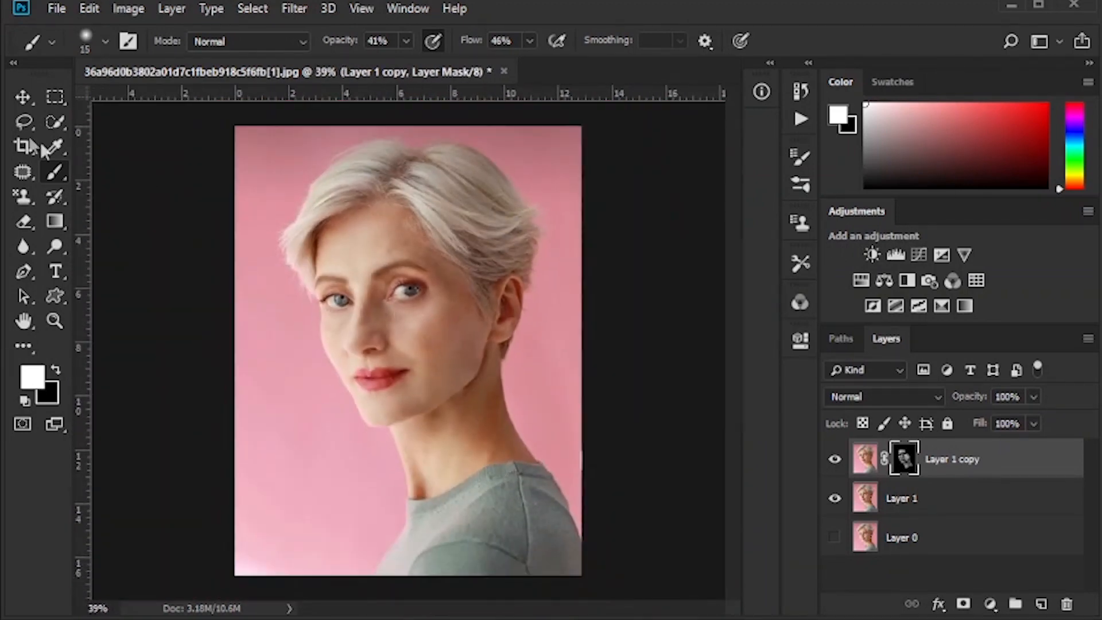
{"action": "left_click", "coordinate": [23, 97]}
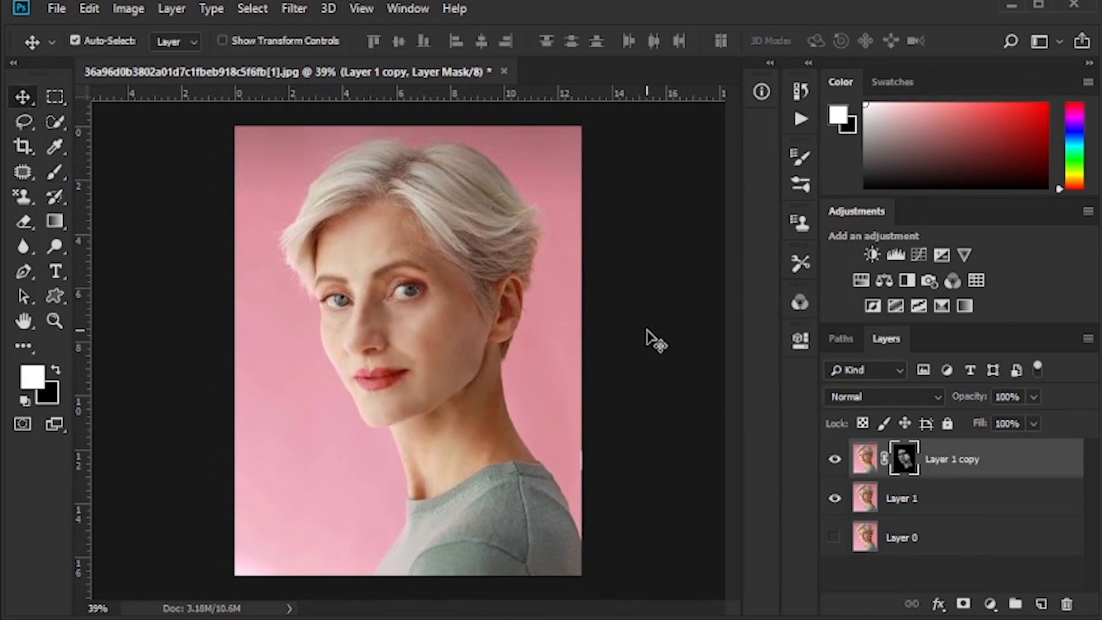
Step: Merge the masked blur layer with the layer beneath and duplicate the merged result
{"action": "left_click", "coordinate": [960, 505], "text": "shift"}
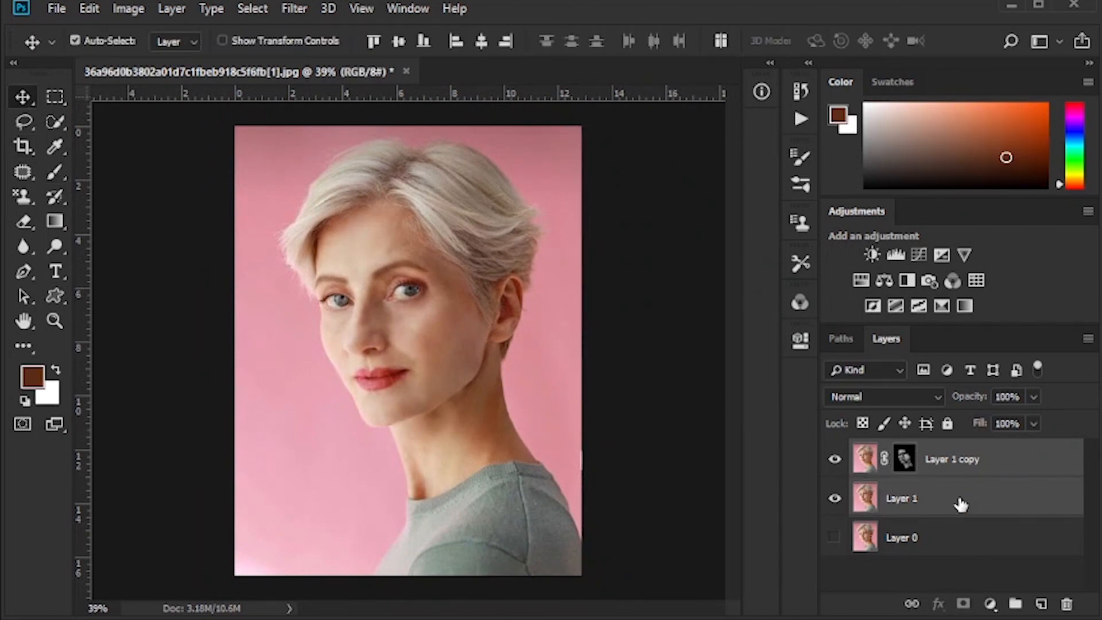
{"action": "key", "text": "ctrl+e"}
{"action": "key", "text": "ctrl+j"}
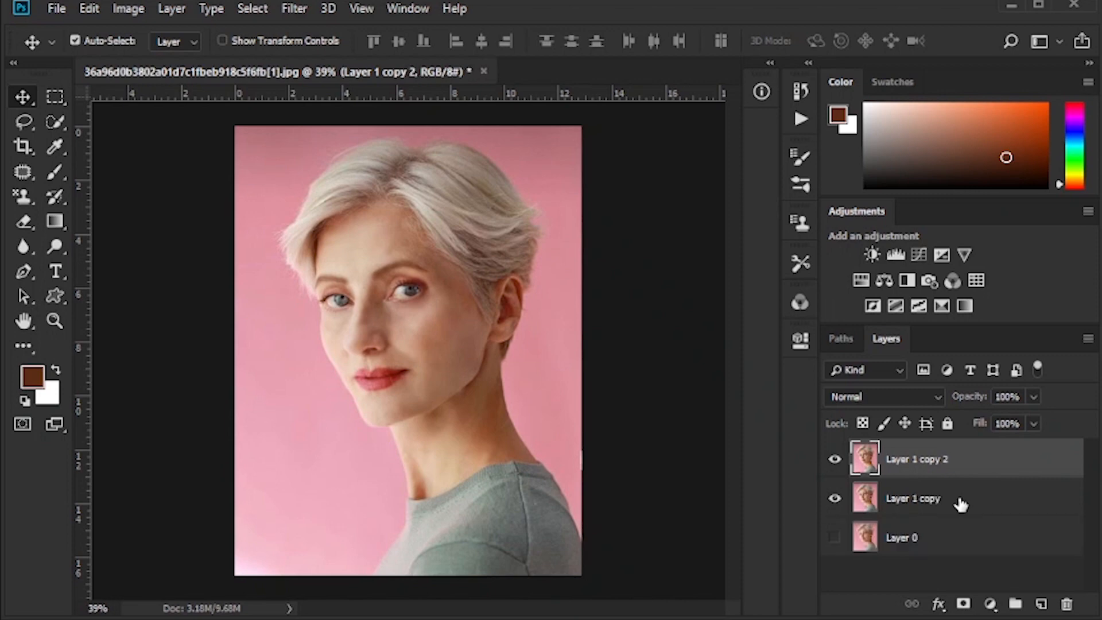
Step: Apply the Texturizer filter to the duplicate with Sandstone texture, scaling 58%, relief 3 and Top Right light
{"action": "left_click", "coordinate": [294, 8]}
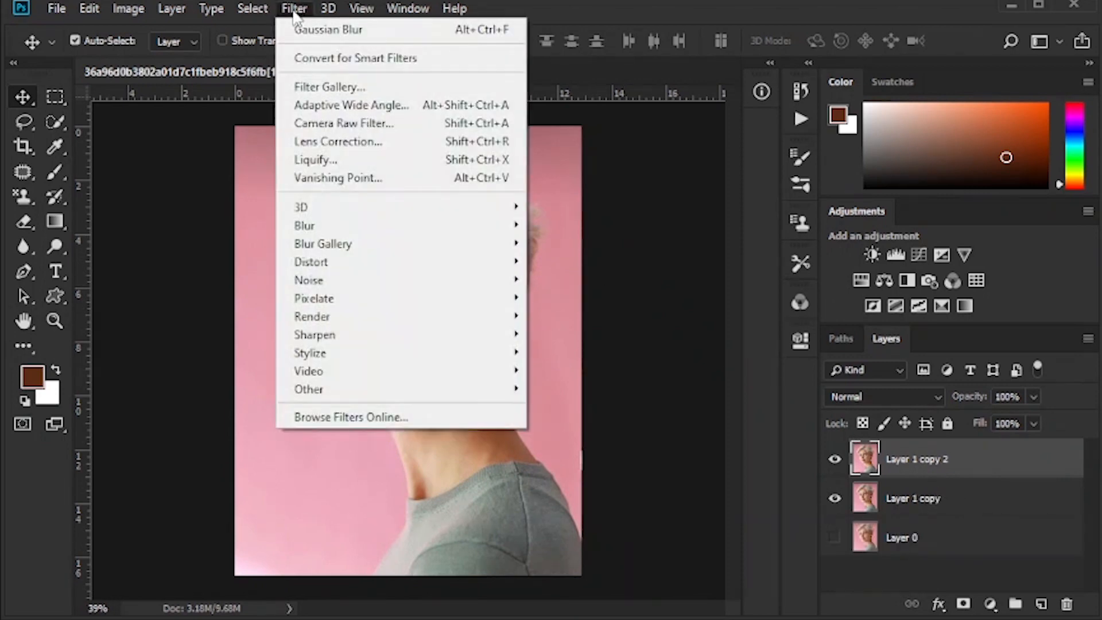
{"action": "left_click", "coordinate": [396, 87]}
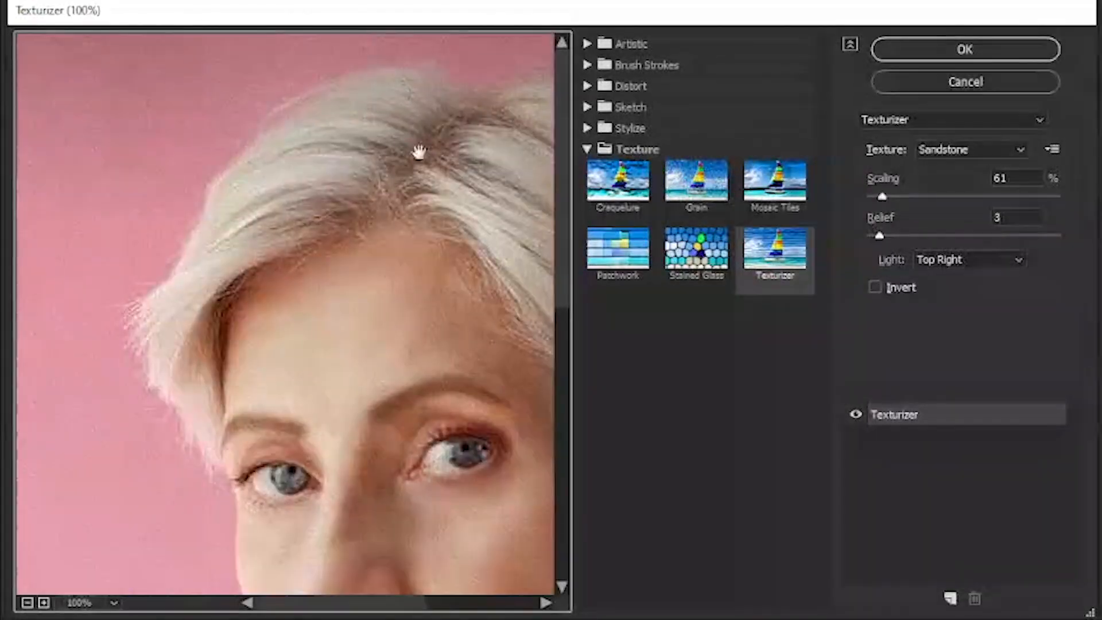
{"action": "left_click_drag", "start_coordinate": [428, 300], "coordinate": [276, 107]}
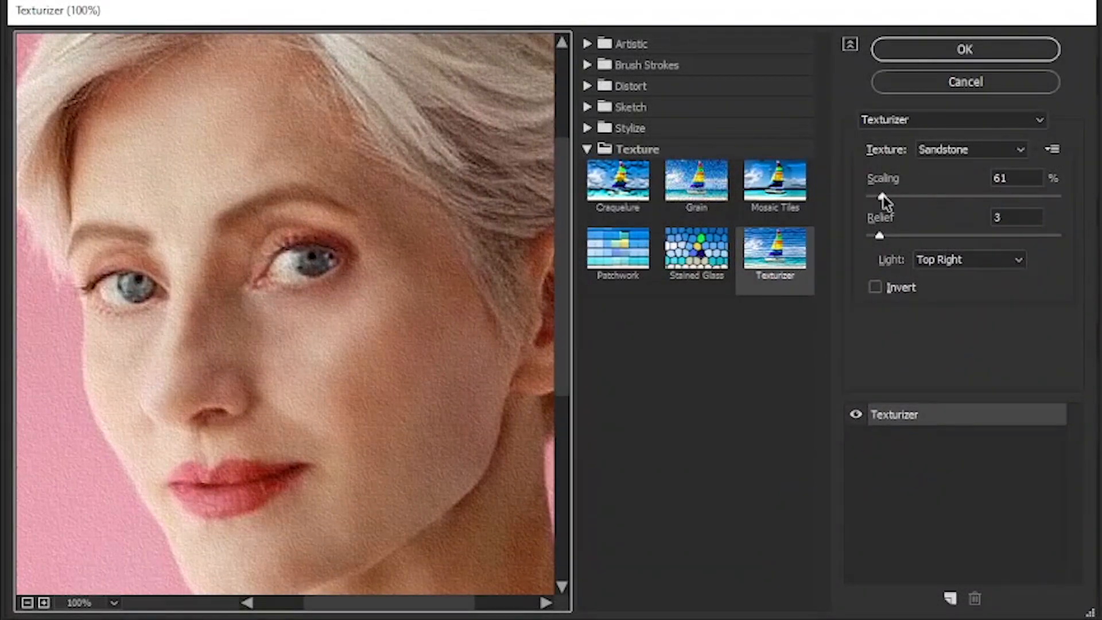
{"action": "left_click_drag", "start_coordinate": [882, 195], "coordinate": [877, 196]}
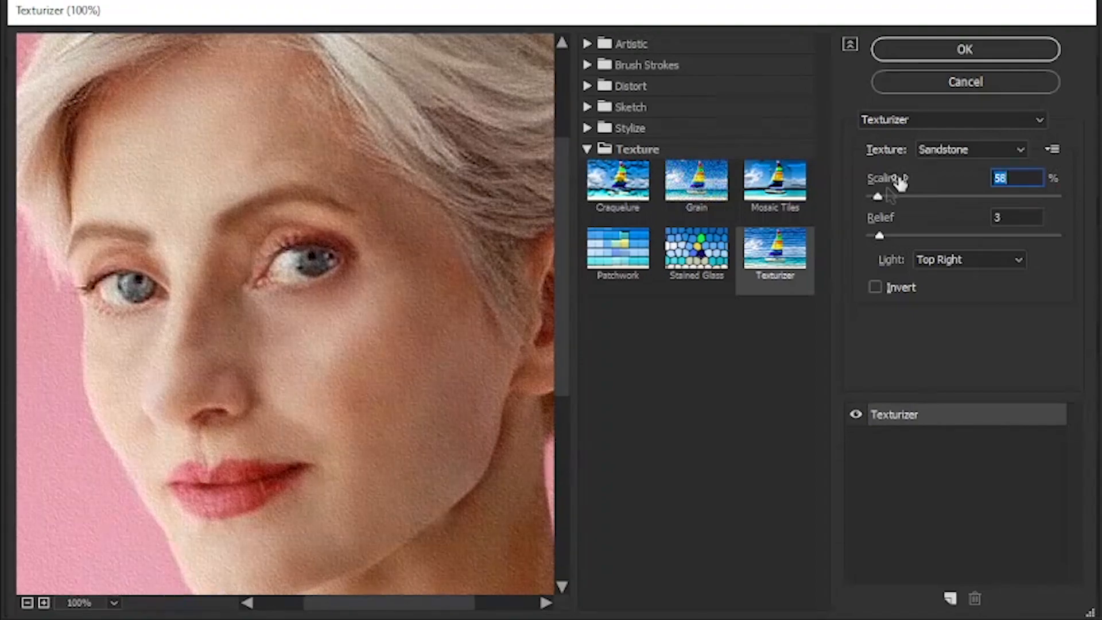
{"action": "left_click", "coordinate": [957, 50]}
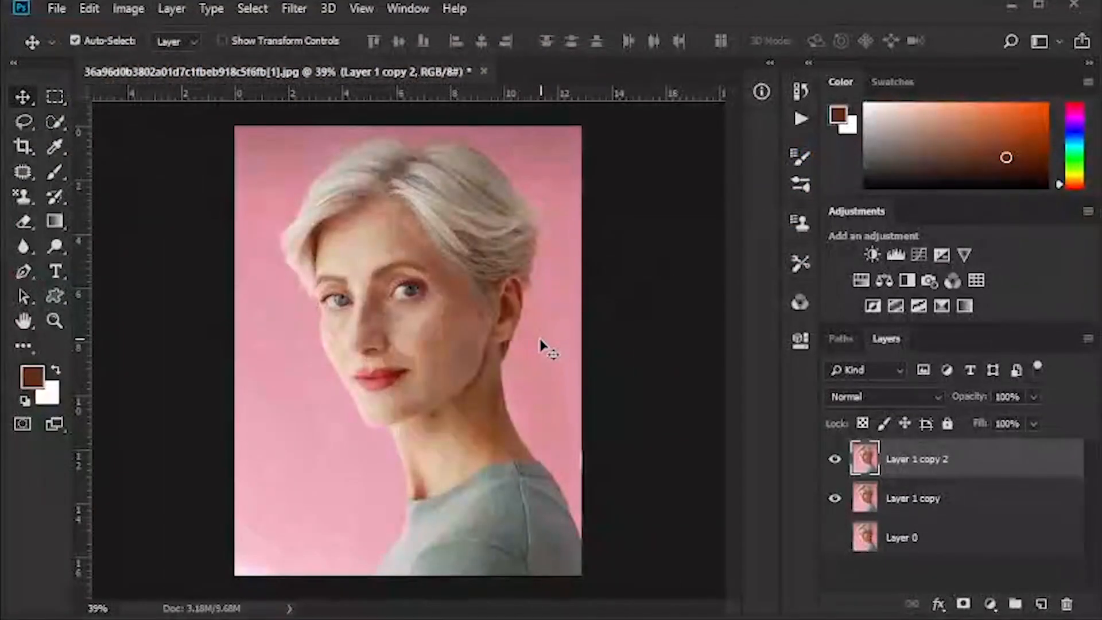
Step: Hide the textured layer with a black mask and ready the brush with white as the foreground color
{"action": "scroll", "coordinate": [430, 300], "scroll_direction": "up", "scroll_amount": 3}
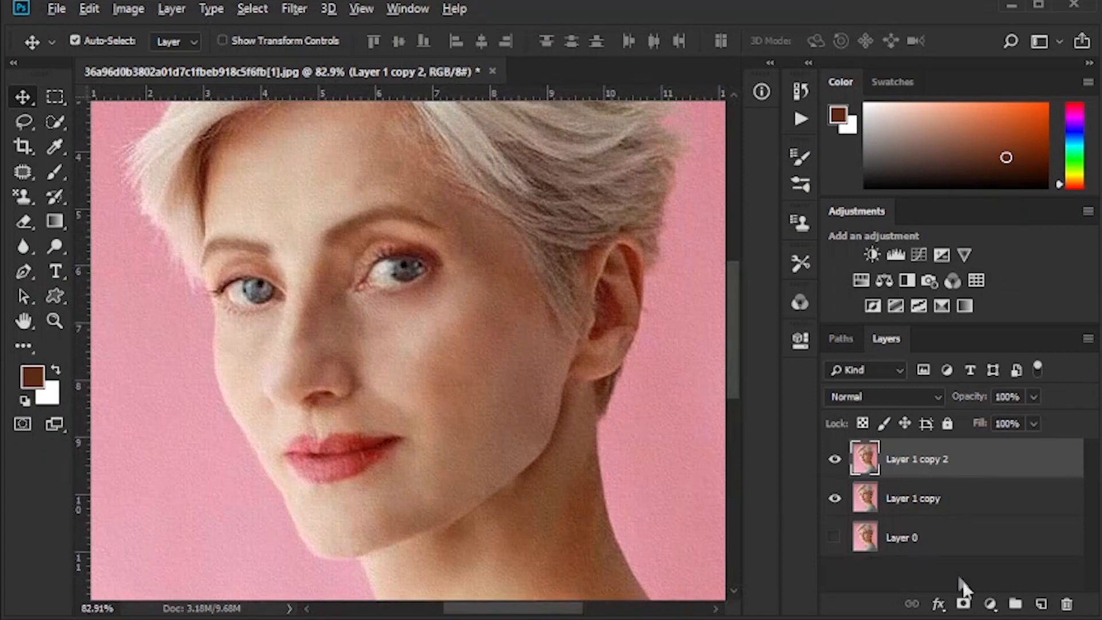
{"action": "left_click", "coordinate": [963, 602], "text": "alt"}
{"action": "key", "text": "d"}
{"action": "key", "text": "b"}
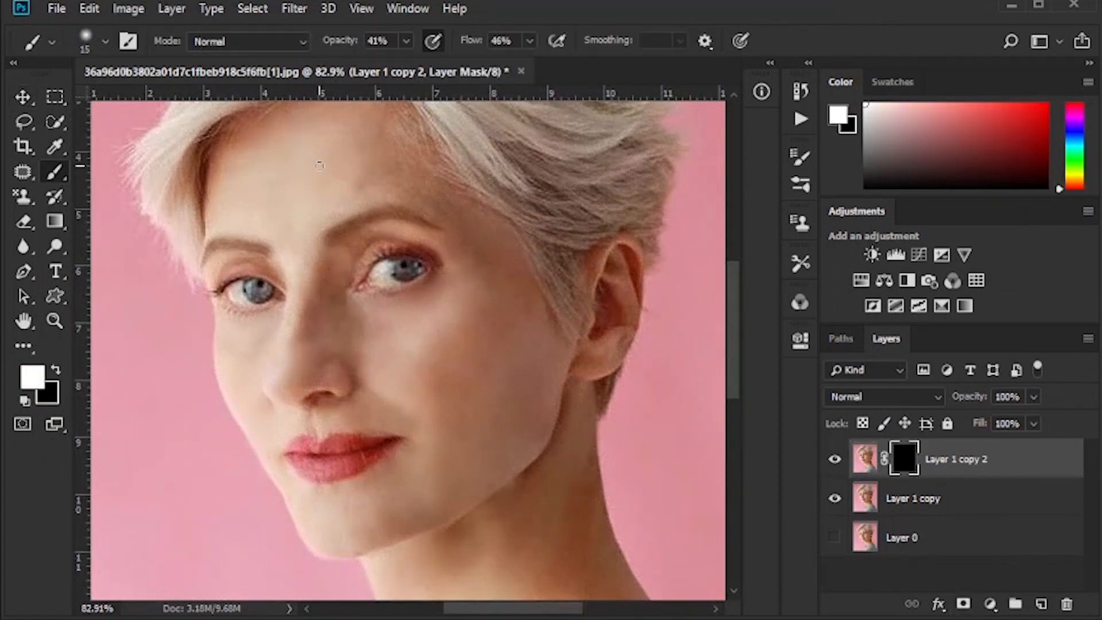
Step: Reveal the texture on the forehead with a soft white brush of size 175 at 37% opacity and 40% flow
{"action": "scroll", "coordinate": [320, 166], "scroll_direction": "up", "scroll_amount": 1}
{"action": "key", "text": "bracketright"}
{"action": "key", "text": "bracketright"}
{"action": "key", "text": "bracketright"}
{"action": "key", "text": "bracketright"}
{"action": "key", "text": "bracketright"}
{"action": "key", "text": "bracketright"}
{"action": "key", "text": "bracketright"}
{"action": "key", "text": "bracketright"}
{"action": "key", "text": "bracketright"}
{"action": "key", "text": "bracketright"}
{"action": "key", "text": "bracketright"}
{"action": "key", "text": "bracketright"}
{"action": "key", "text": "bracketright"}
{"action": "key", "text": "bracketright"}
{"action": "key", "text": "bracketright"}
{"action": "left_click_drag", "start_coordinate": [348, 41], "coordinate": [344, 42]}
{"action": "left_click_drag", "start_coordinate": [472, 40], "coordinate": [466, 40]}
{"action": "left_click_drag", "start_coordinate": [241, 207], "coordinate": [265, 244]}
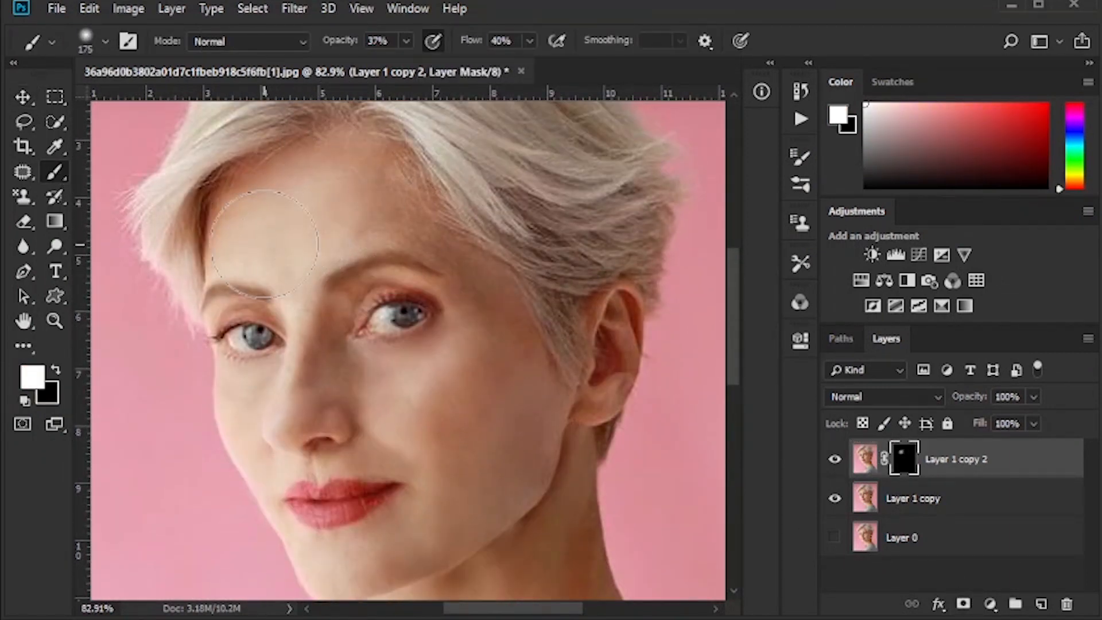
Step: Reveal the skin texture on the cheeks, setting the brush to 61% flow, 51% opacity and size 90
{"action": "left_click_drag", "start_coordinate": [488, 320], "coordinate": [499, 381]}
{"action": "key", "text": "shift+6"}
{"action": "key", "text": "shift+1"}
{"action": "scroll", "coordinate": [488, 402], "scroll_direction": "down", "scroll_amount": 2}
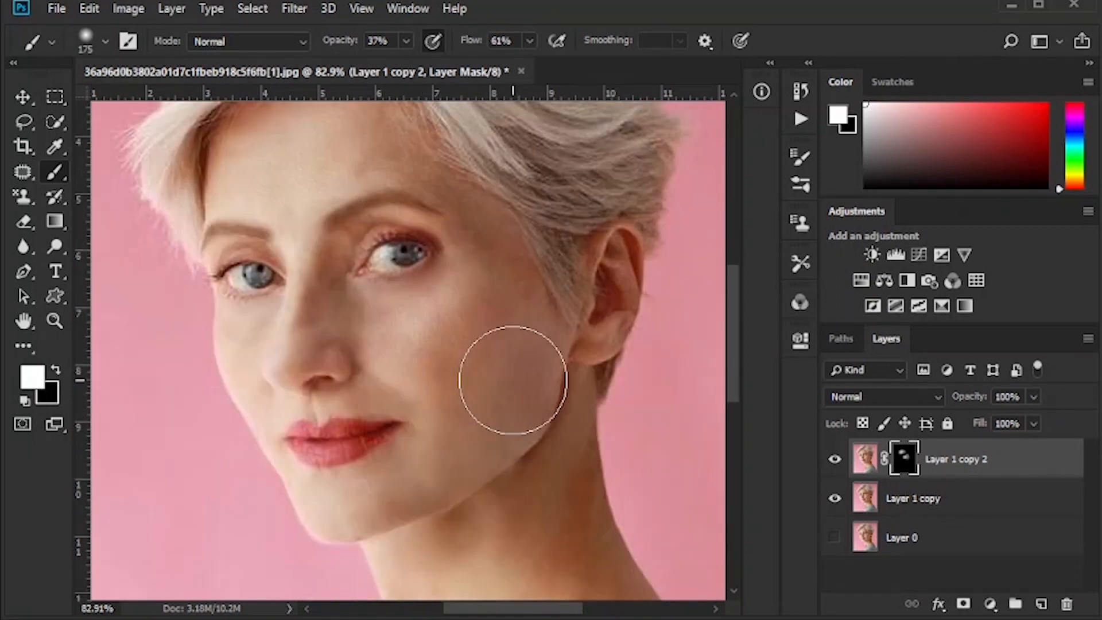
{"action": "key", "text": "bracketleft"}
{"action": "key", "text": "bracketleft"}
{"action": "key", "text": "bracketleft"}
{"action": "key", "text": "bracketleft"}
{"action": "key", "text": "5"}
{"action": "key", "text": "1"}
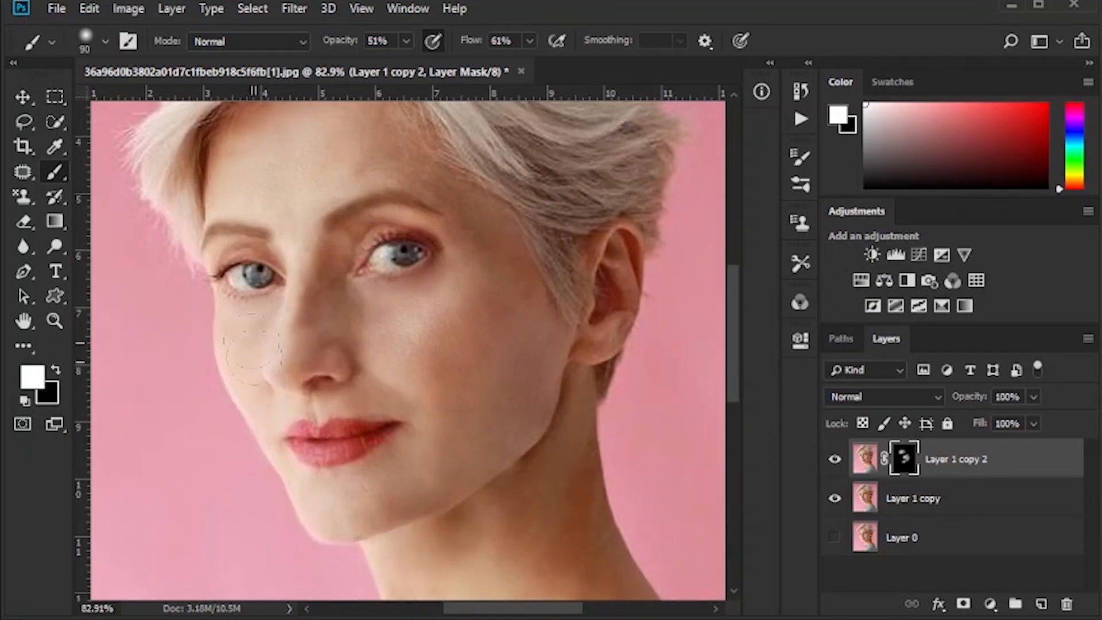
Step: Reveal the skin texture on the neck by painting white on the mask with the brush enlarged to 250
{"action": "scroll", "coordinate": [516, 344], "scroll_direction": "down", "scroll_amount": 5}
{"action": "key", "text": "bracketright"}
{"action": "key", "text": "bracketright"}
{"action": "key", "text": "bracketright"}
{"action": "key", "text": "bracketright"}
{"action": "key", "text": "bracketright"}
{"action": "key", "text": "bracketright"}
{"action": "key", "text": "bracketright"}
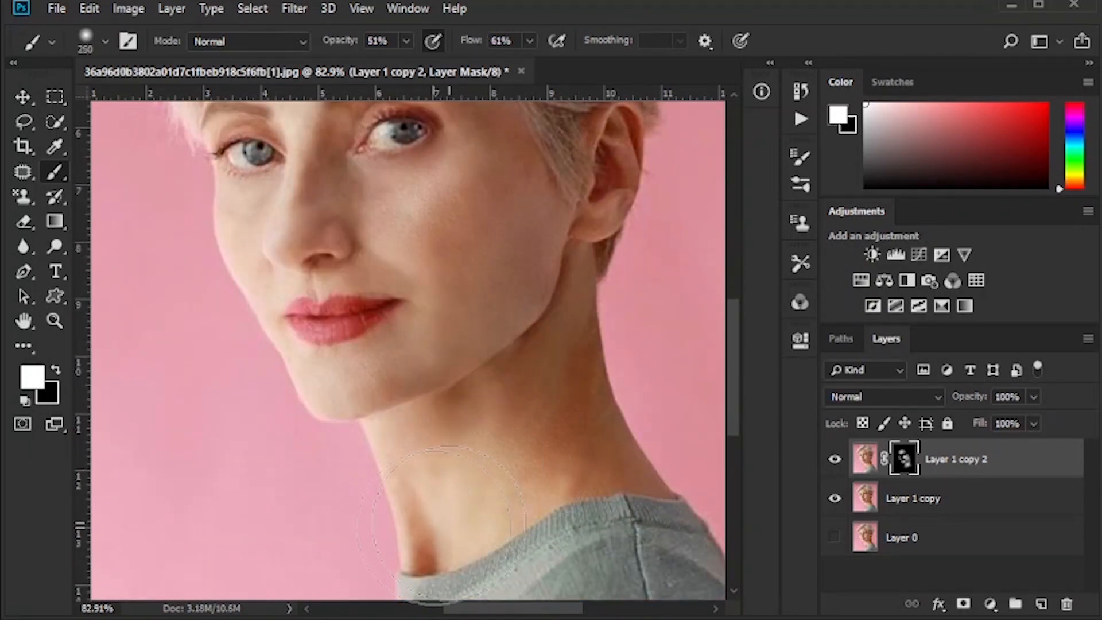
{"action": "scroll", "coordinate": [462, 241], "scroll_direction": "up", "scroll_amount": 2}
{"action": "key", "text": "v"}
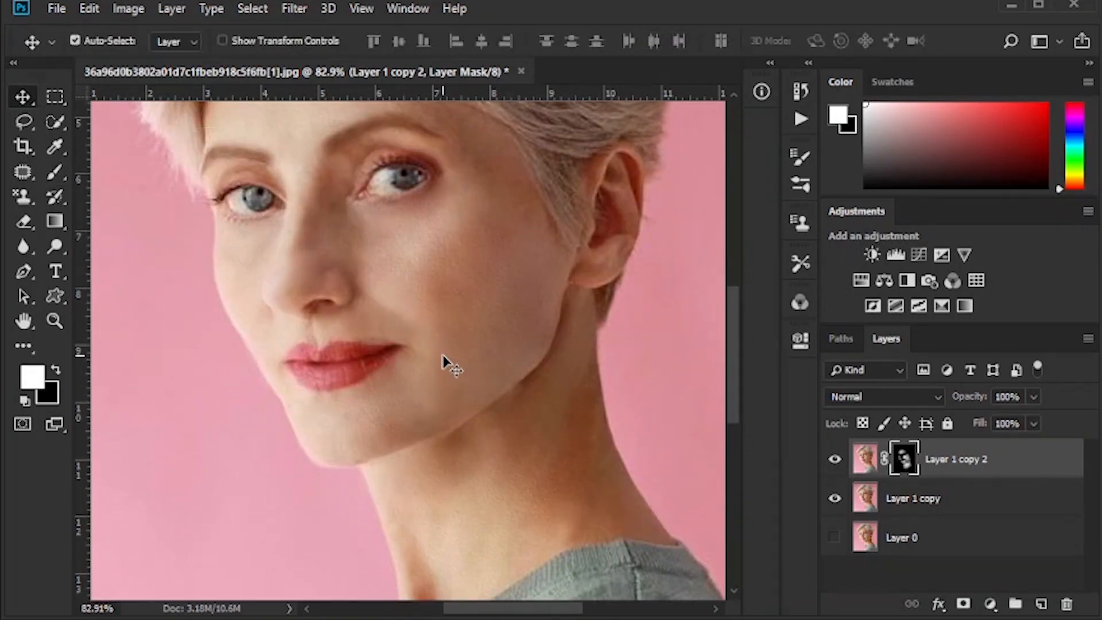
Step: Merge the masked textured layer with the copy beneath and toggle its visibility to compare with the original portrait
{"action": "scroll", "coordinate": [405, 390], "scroll_direction": "down", "scroll_amount": 3}
{"action": "scroll", "coordinate": [412, 413], "scroll_direction": "down", "scroll_amount": 1}
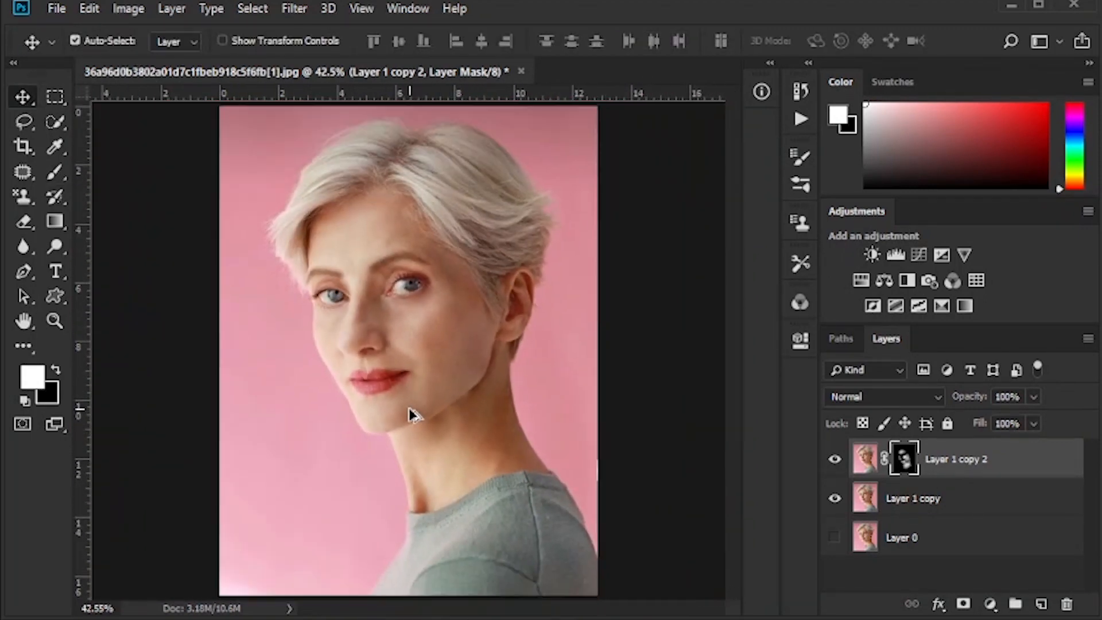
{"action": "left_click", "coordinate": [982, 506], "text": "ctrl"}
{"action": "key", "text": "ctrl+e"}
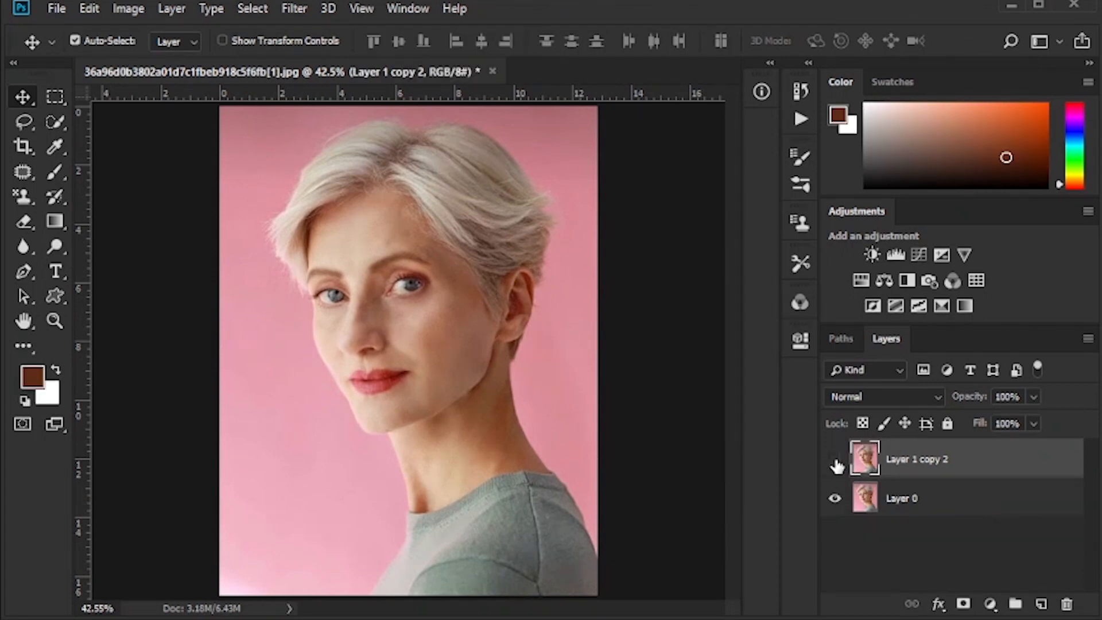
{"action": "left_click", "coordinate": [836, 463]}
{"action": "left_click", "coordinate": [835, 463]}
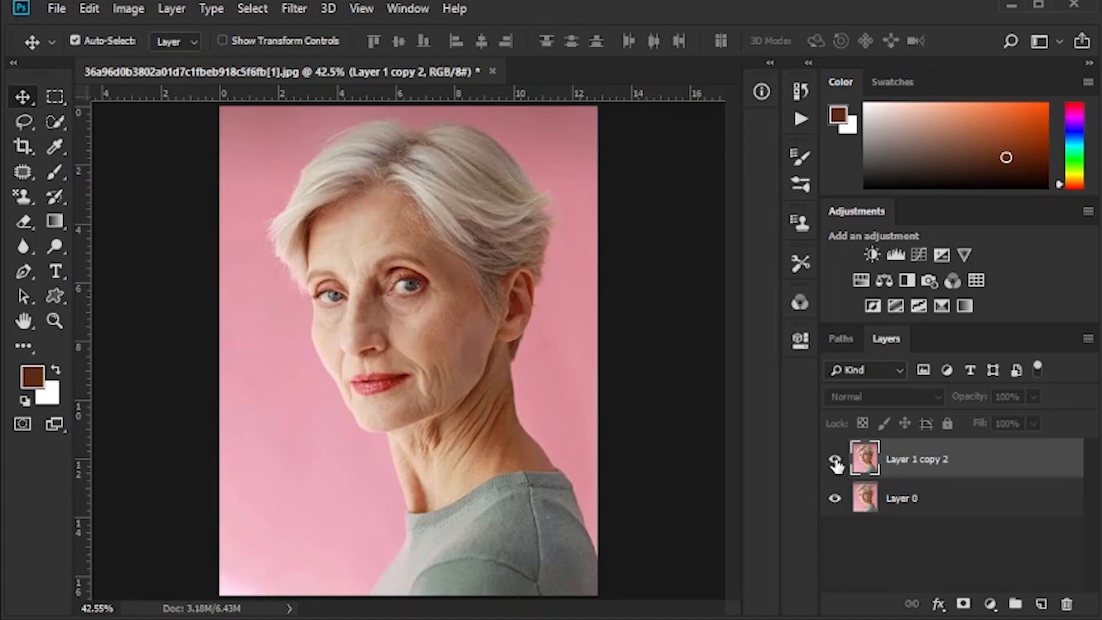